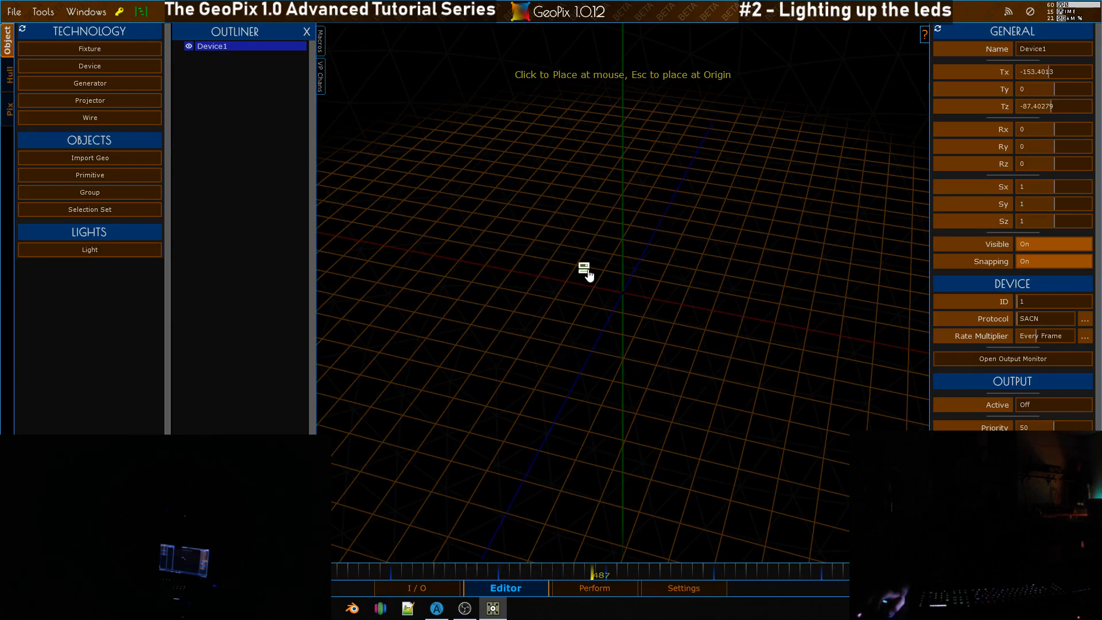
- Place the new device at the scene origin
{"action": "key", "text": "Escape"}
{"action": "left_click_drag", "start_coordinate": [541, 253], "coordinate": [508, 345], "text": "alt"}
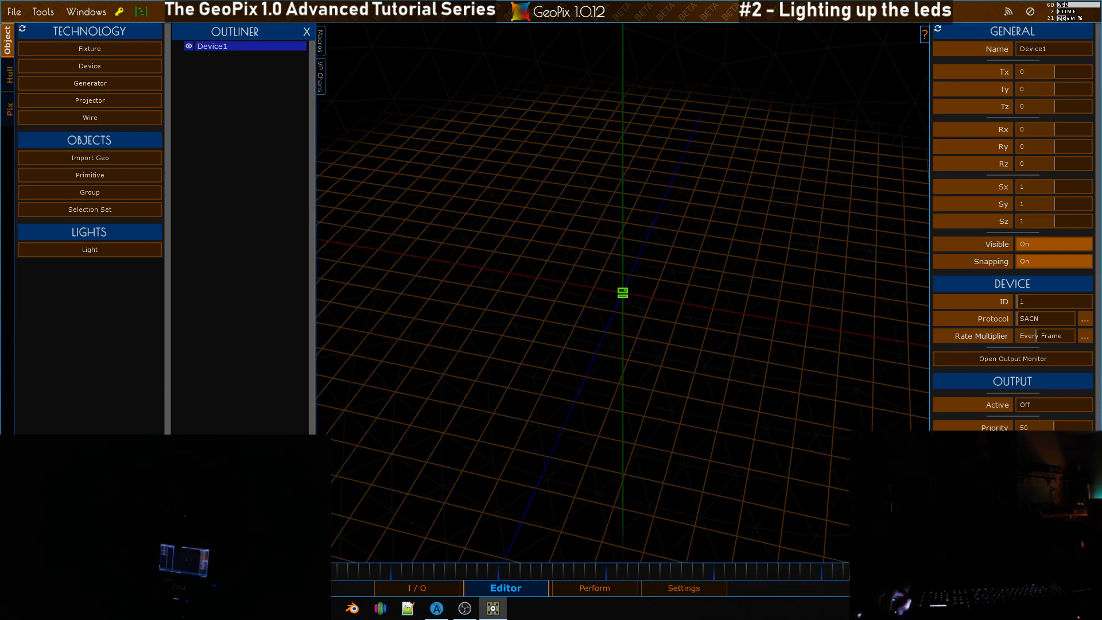
{"action": "key", "text": "Tab"}
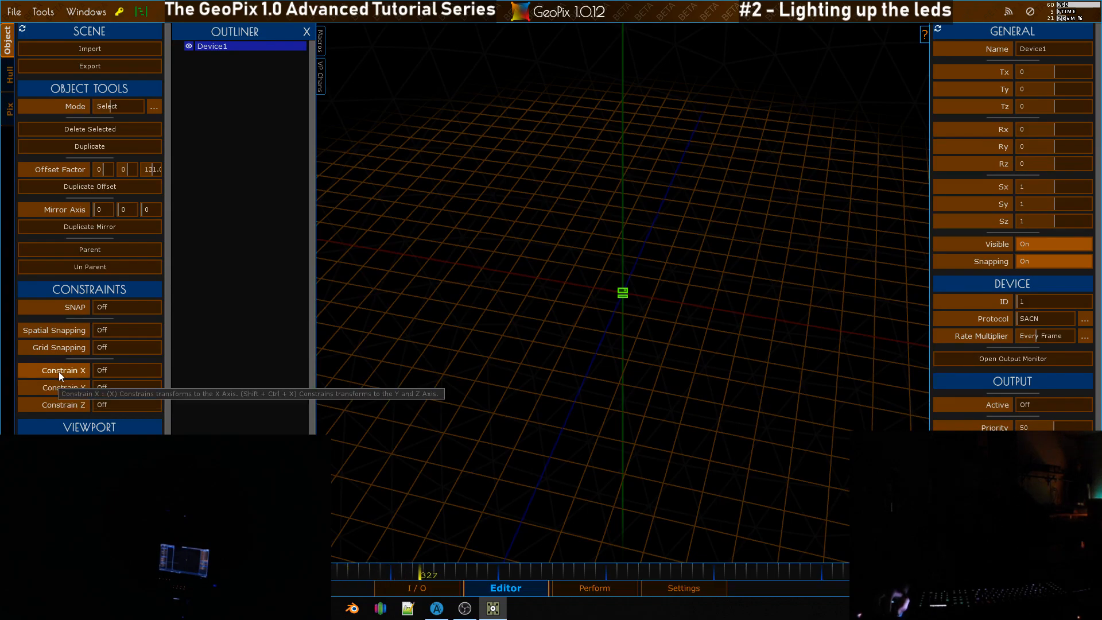
- Set the device's protocol to ARTNET
{"action": "left_click_drag", "start_coordinate": [574, 236], "coordinate": [622, 320], "text": "alt"}
{"action": "left_click_drag", "start_coordinate": [627, 369], "coordinate": [849, 364], "text": "alt"}
{"action": "left_click_drag", "start_coordinate": [693, 318], "coordinate": [1036, 343], "text": "alt"}
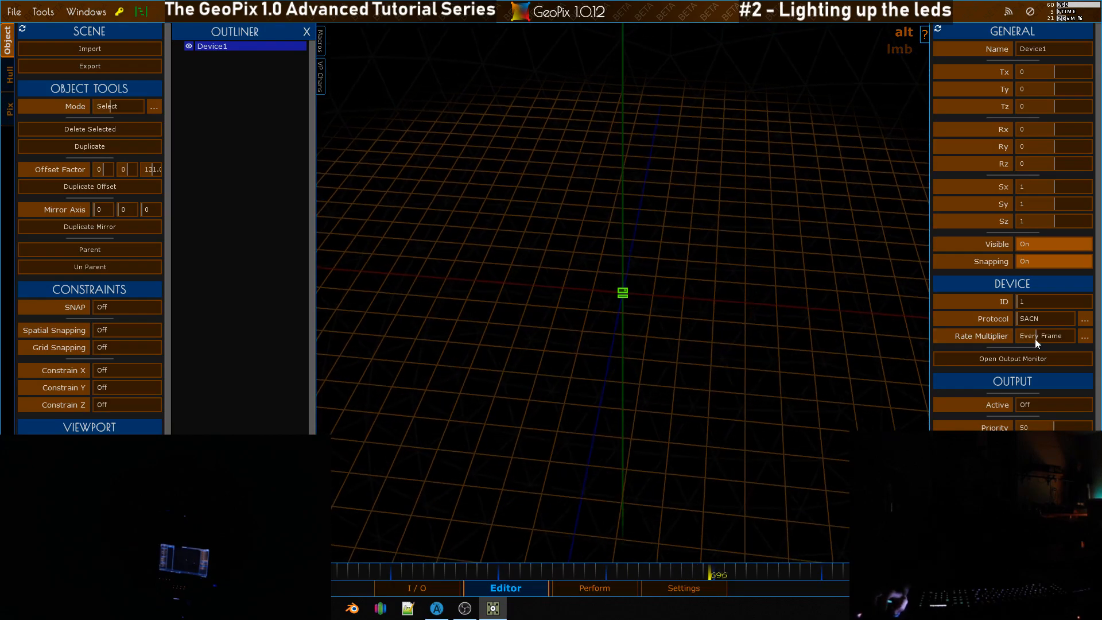
{"action": "left_click", "coordinate": [1086, 320]}
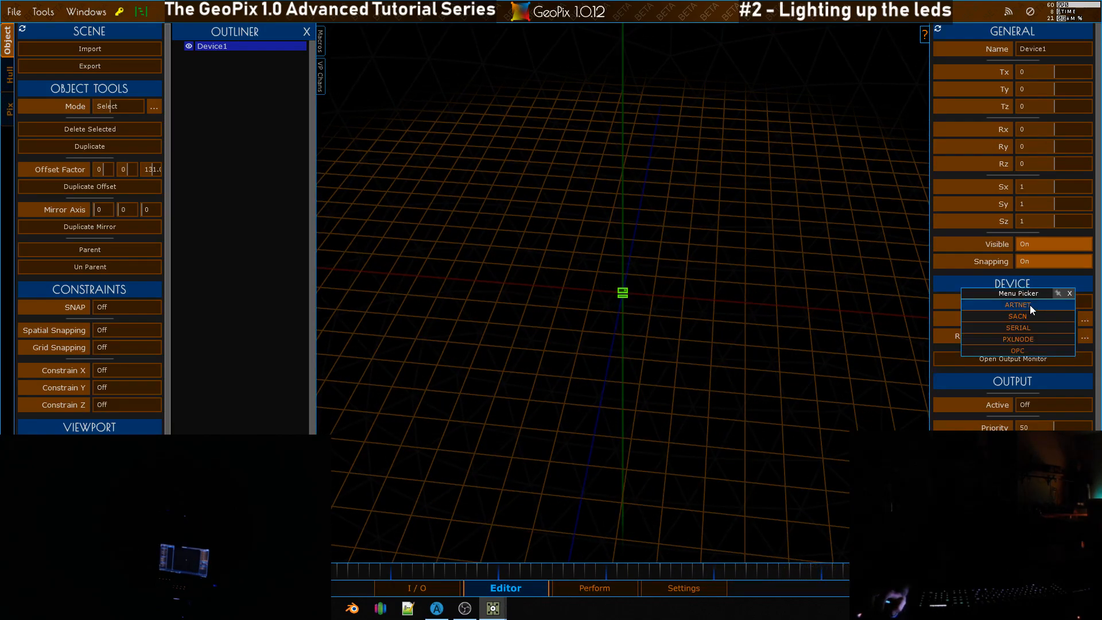
{"action": "left_click", "coordinate": [1051, 302]}
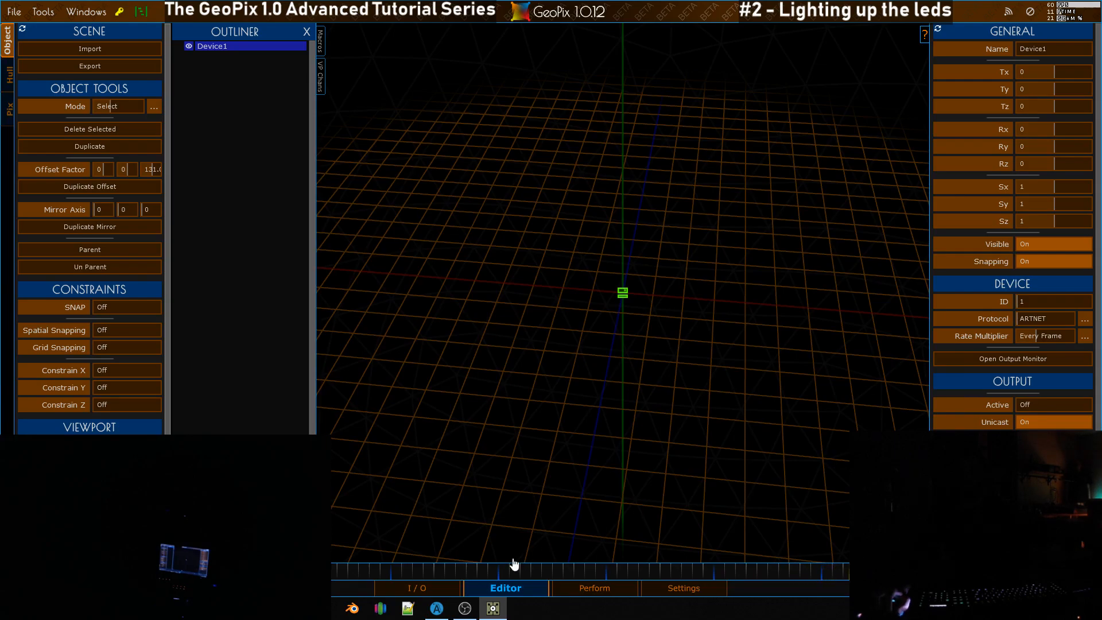
- Switch to Advatek Assistant to check the IP addresses of the LED controllers, and minimize it again
{"action": "left_click", "coordinate": [436, 607]}
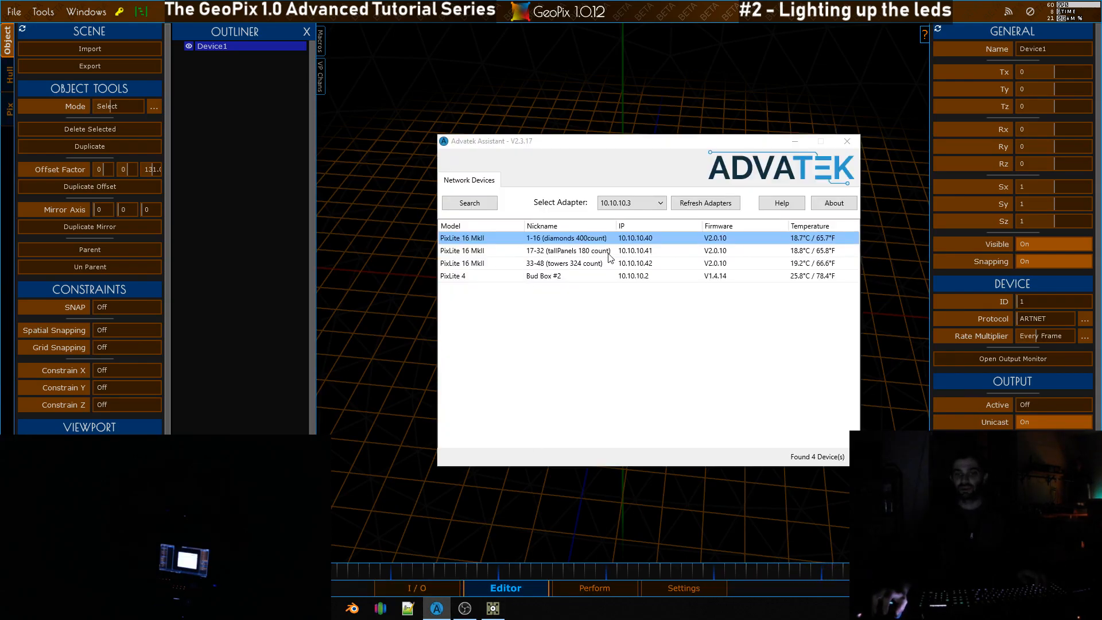
{"action": "left_click", "coordinate": [795, 141]}
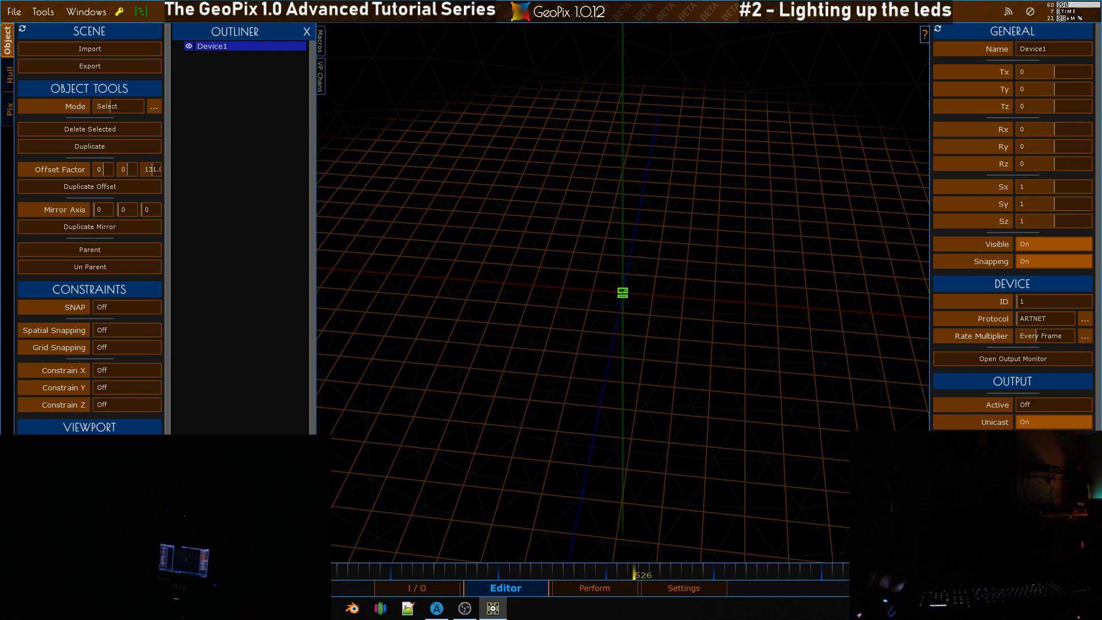
- Activate the device's output
{"action": "scroll", "coordinate": [644, 312], "scroll_direction": "up", "scroll_amount": 2}
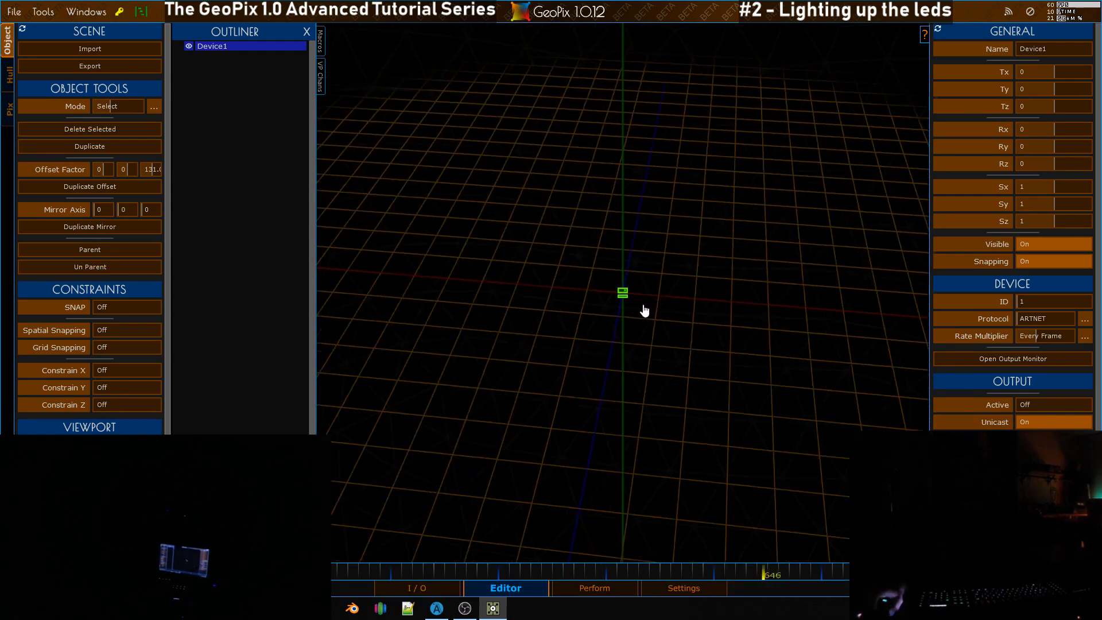
{"action": "middle_click", "coordinate": [676, 302]}
{"action": "left_click_drag", "start_coordinate": [676, 303], "coordinate": [694, 313], "text": "alt"}
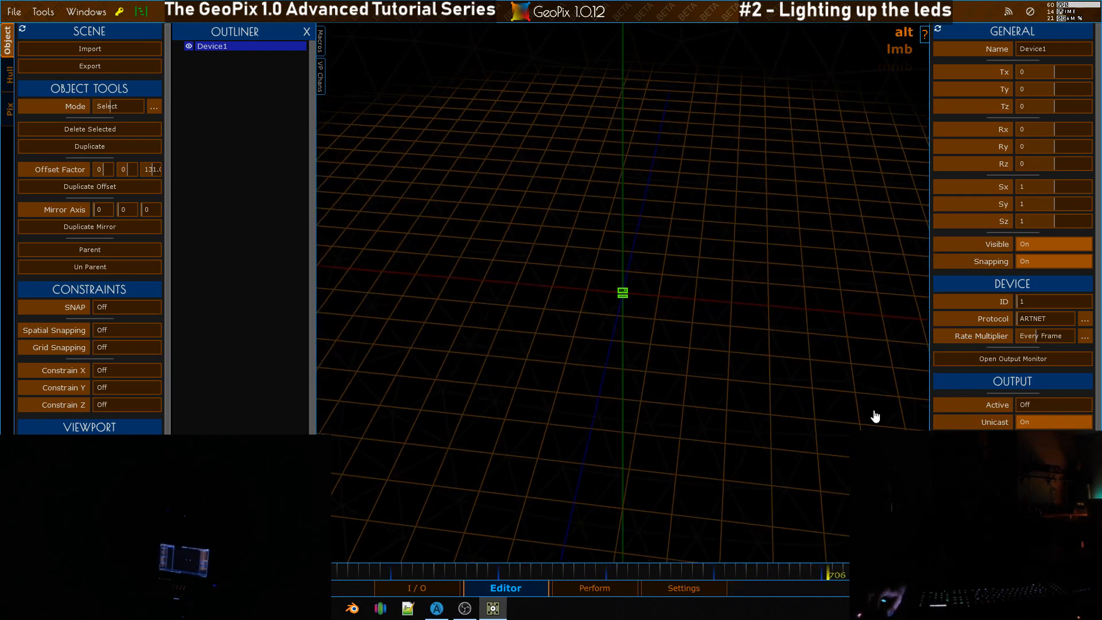
{"action": "left_click", "coordinate": [1038, 405]}
- Raise the device above the origin to a Y translation of about 612
{"action": "mouse_move", "coordinate": [611, 322]}
{"action": "left_mouse_down", "text": "alt"}
{"action": "mouse_move", "coordinate": [674, 337]}
{"action": "mouse_move", "coordinate": [640, 221]}
{"action": "mouse_move", "coordinate": [514, 256]}
{"action": "mouse_move", "coordinate": [649, 342]}
{"action": "mouse_move", "coordinate": [687, 325]}
{"action": "mouse_move", "coordinate": [681, 377]}
{"action": "mouse_move", "coordinate": [659, 367]}
{"action": "left_mouse_up", "text": "alt"}
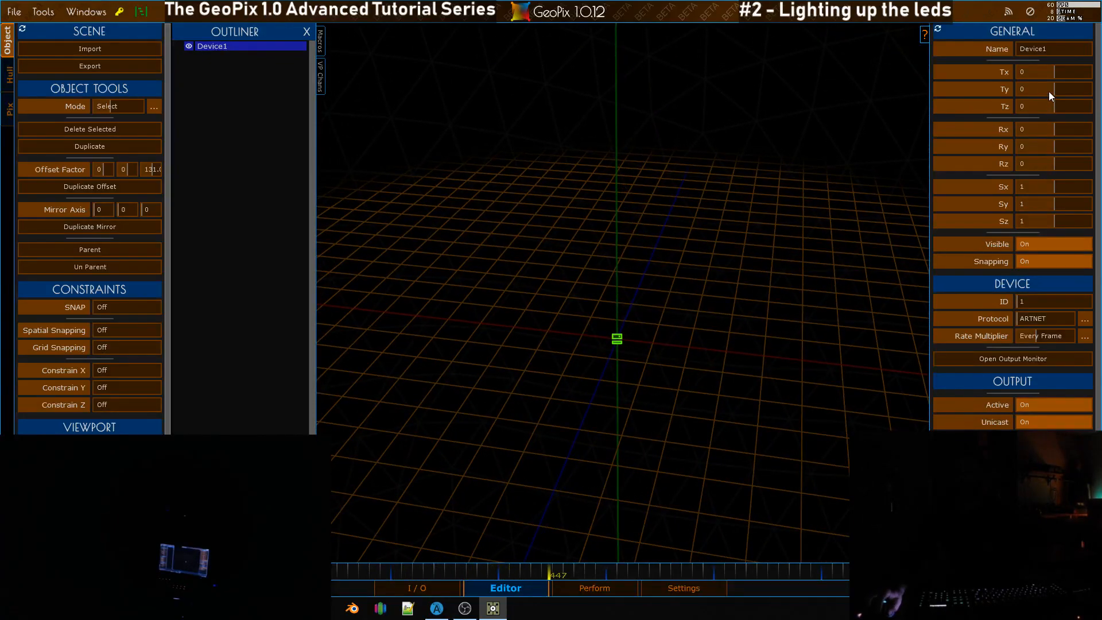
{"action": "left_click_drag", "start_coordinate": [1059, 92], "coordinate": [1077, 89]}
{"action": "mouse_move", "coordinate": [901, 160]}
{"action": "left_mouse_down", "text": "alt"}
{"action": "mouse_move", "coordinate": [792, 187]}
{"action": "mouse_move", "coordinate": [804, 204]}
{"action": "left_mouse_up", "text": "alt"}
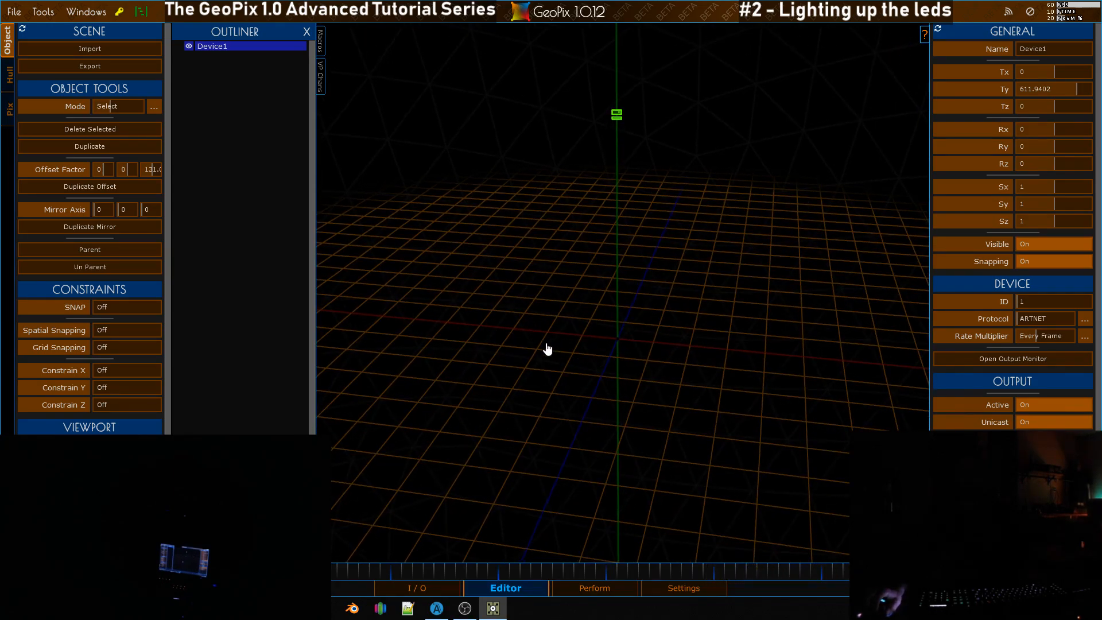
- Add a fixture to the scene and place it at the origin
{"action": "key", "text": "Tab"}
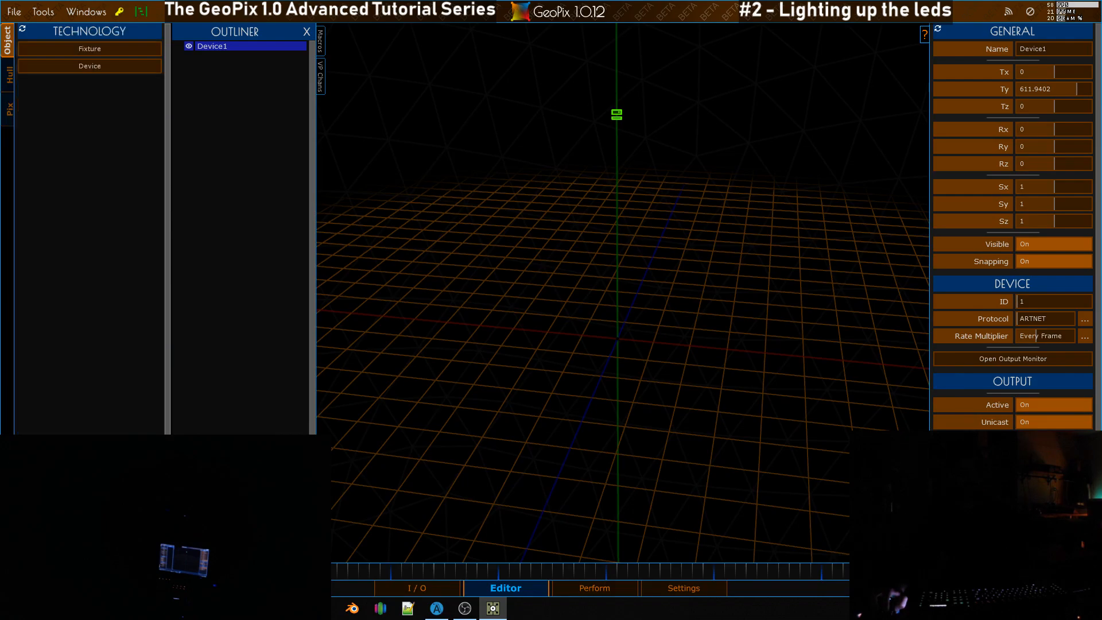
{"action": "left_click", "coordinate": [92, 48]}
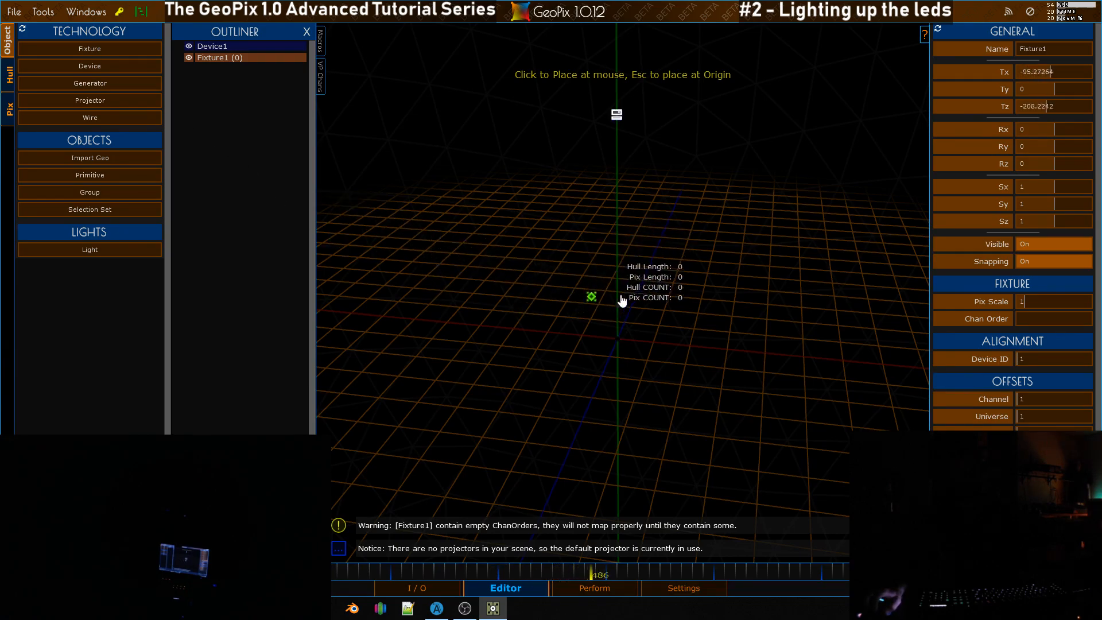
{"action": "right_click", "coordinate": [593, 285]}
{"action": "left_click_drag", "start_coordinate": [576, 285], "coordinate": [597, 310], "text": "alt"}
{"action": "scroll", "coordinate": [604, 318], "scroll_direction": "up", "scroll_amount": 1, "text": "alt"}
{"action": "right_click_drag", "start_coordinate": [673, 298], "coordinate": [680, 266], "text": "alt"}
{"action": "mouse_move", "coordinate": [681, 266]}
{"action": "left_mouse_down", "text": "alt"}
{"action": "mouse_move", "coordinate": [647, 262]}
{"action": "mouse_move", "coordinate": [623, 197]}
{"action": "mouse_move", "coordinate": [698, 236]}
{"action": "mouse_move", "coordinate": [684, 295]}
{"action": "mouse_move", "coordinate": [675, 272]}
{"action": "left_mouse_up", "text": "alt"}
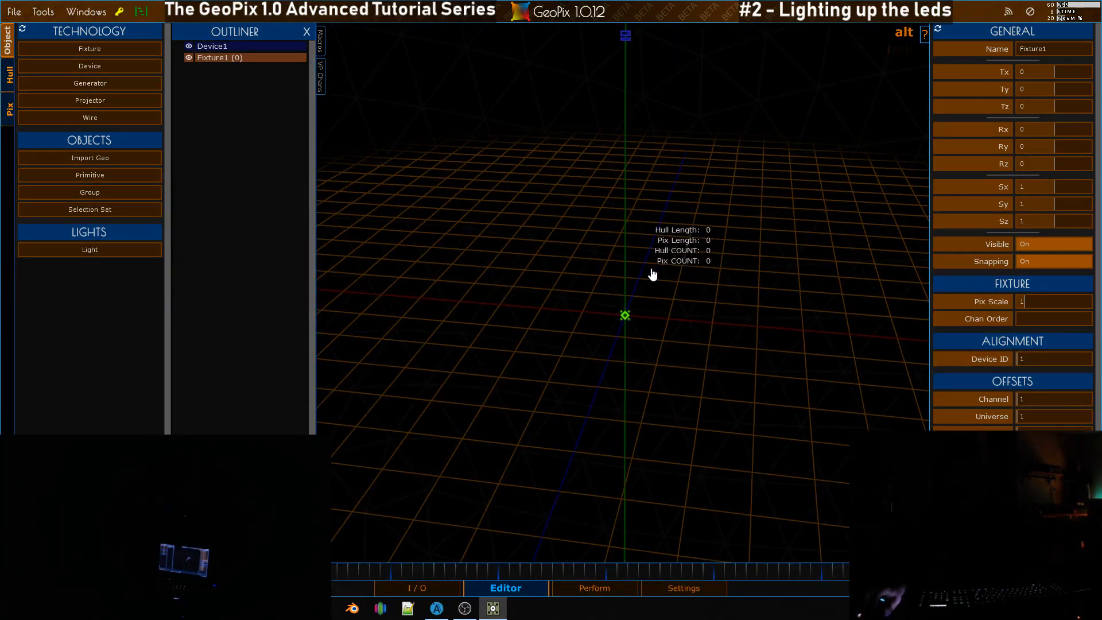
{"action": "left_click_drag", "start_coordinate": [563, 230], "coordinate": [571, 237], "text": "alt"}
{"action": "right_click_drag", "start_coordinate": [609, 234], "coordinate": [596, 248], "text": "alt"}
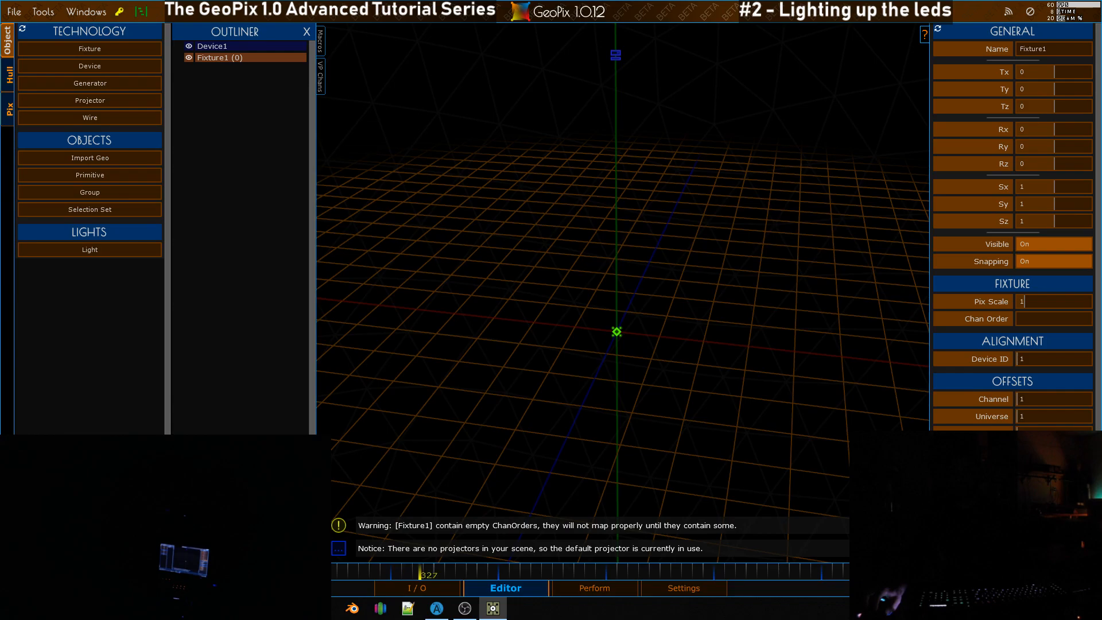
{"action": "middle_click_drag", "start_coordinate": [692, 301], "coordinate": [696, 337]}
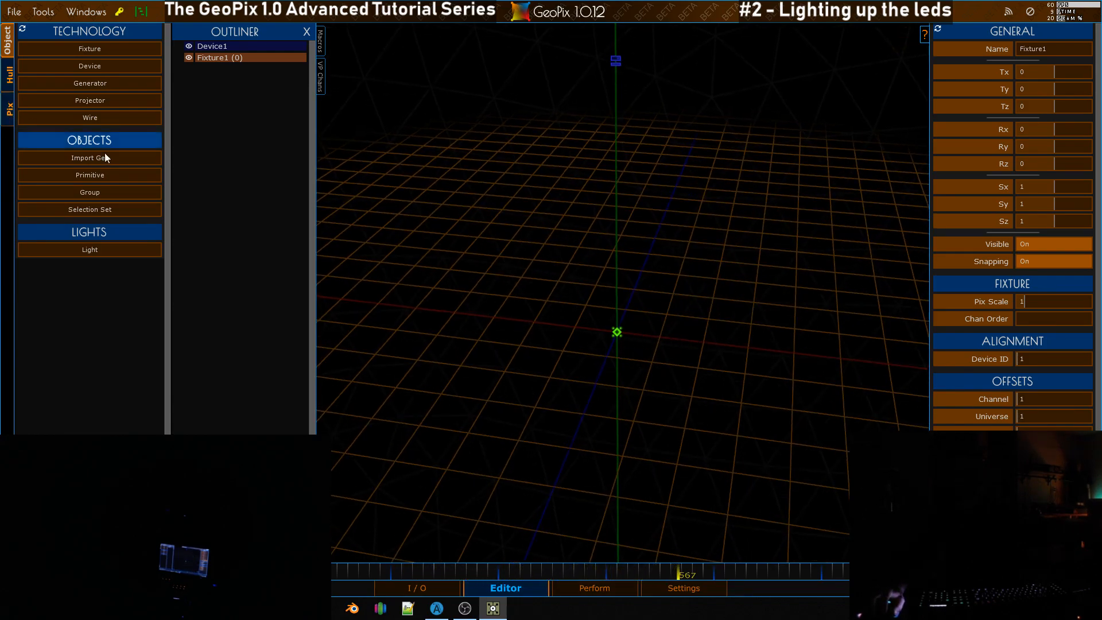
- Look through the Hull and Pix editing modes for the fixture and return to Object mode
{"action": "left_click", "coordinate": [8, 78]}
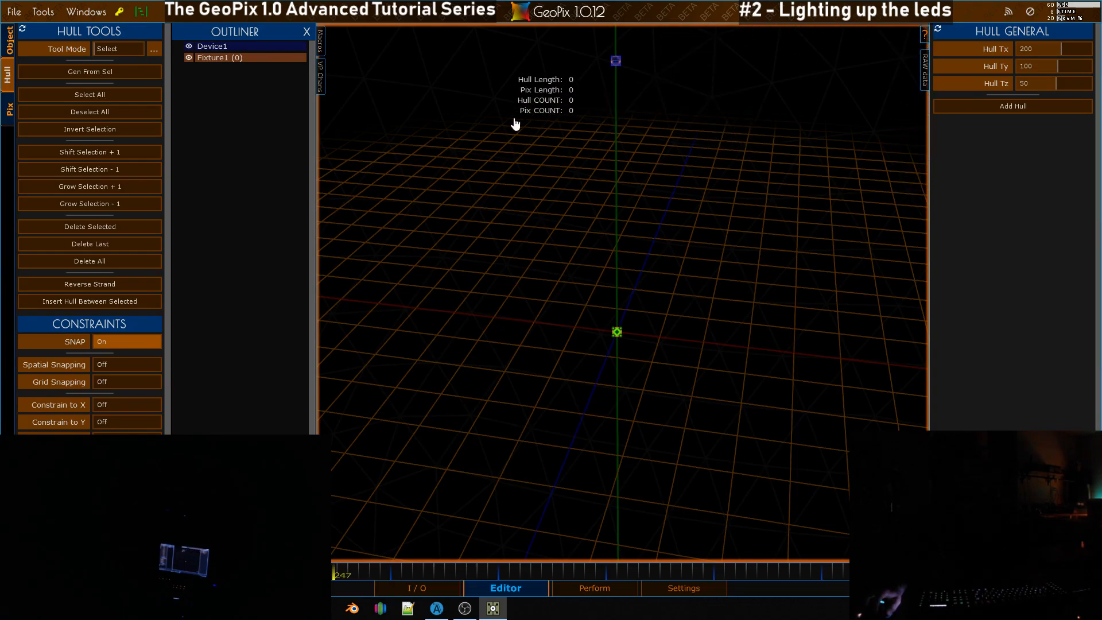
{"action": "left_click", "coordinate": [7, 108]}
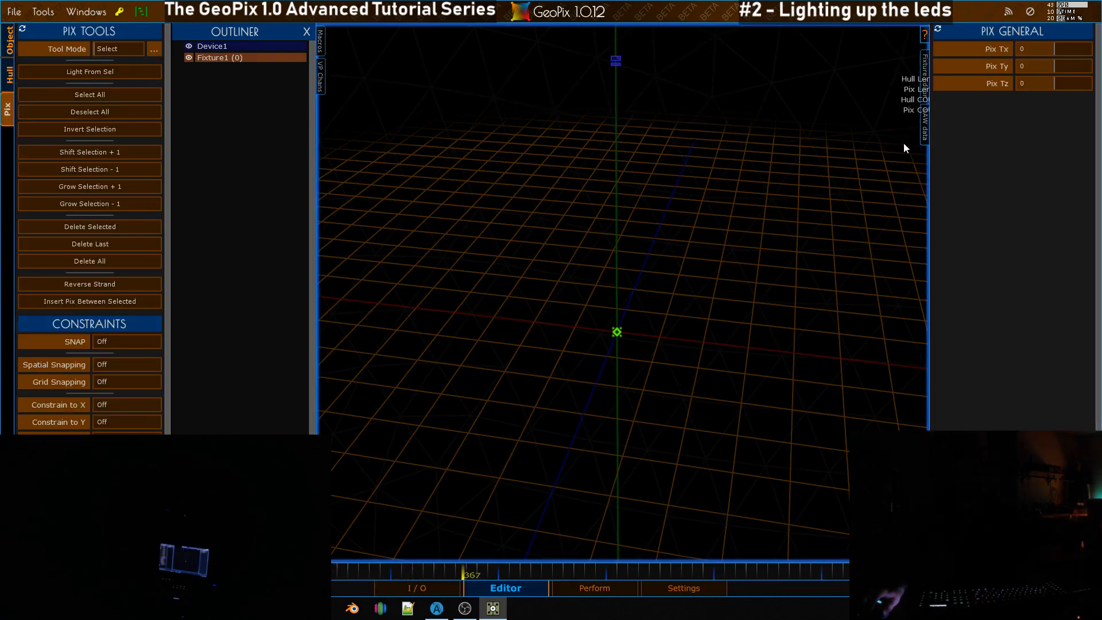
{"action": "left_click", "coordinate": [8, 39]}
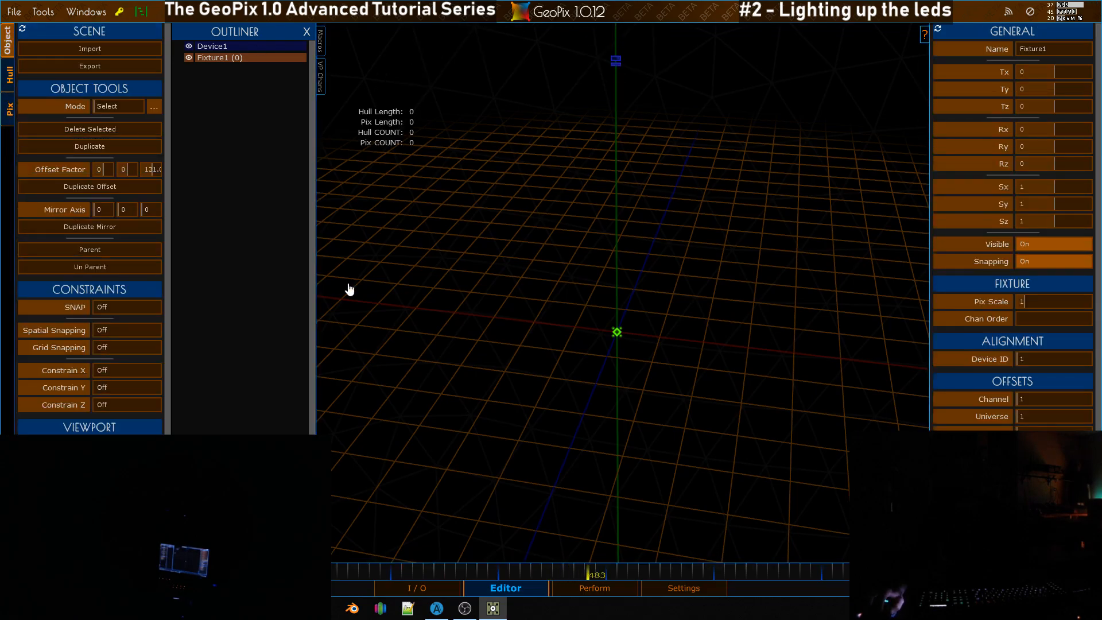
- Enter Hull editing for the fixture and use Hull Add to snap one hull point onto its center at the origin
{"action": "left_click", "coordinate": [4, 76]}
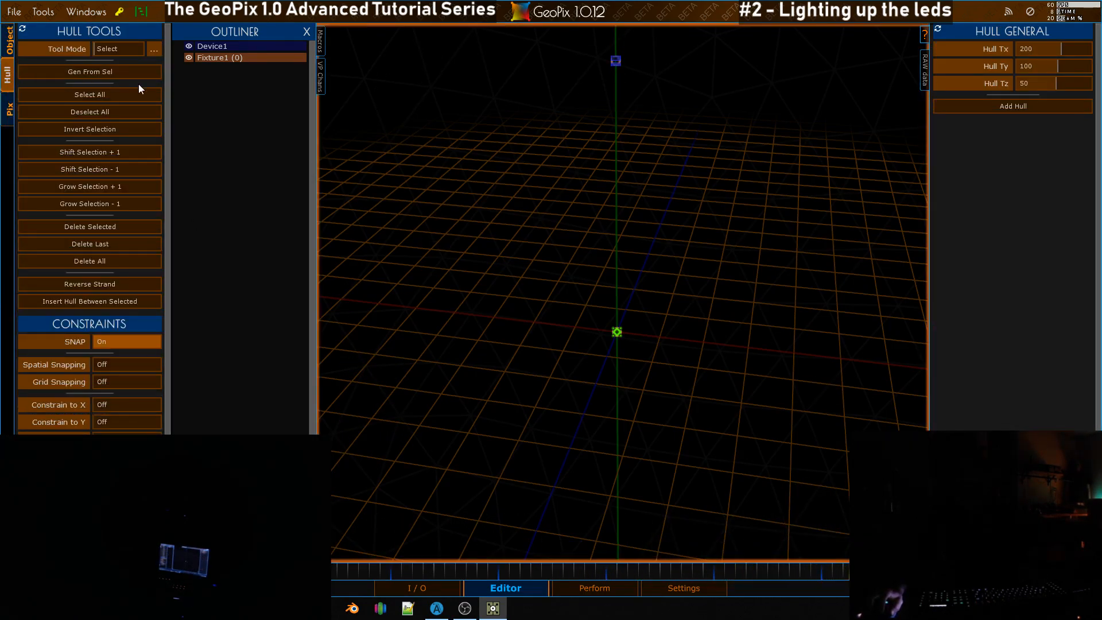
{"action": "left_click", "coordinate": [149, 49]}
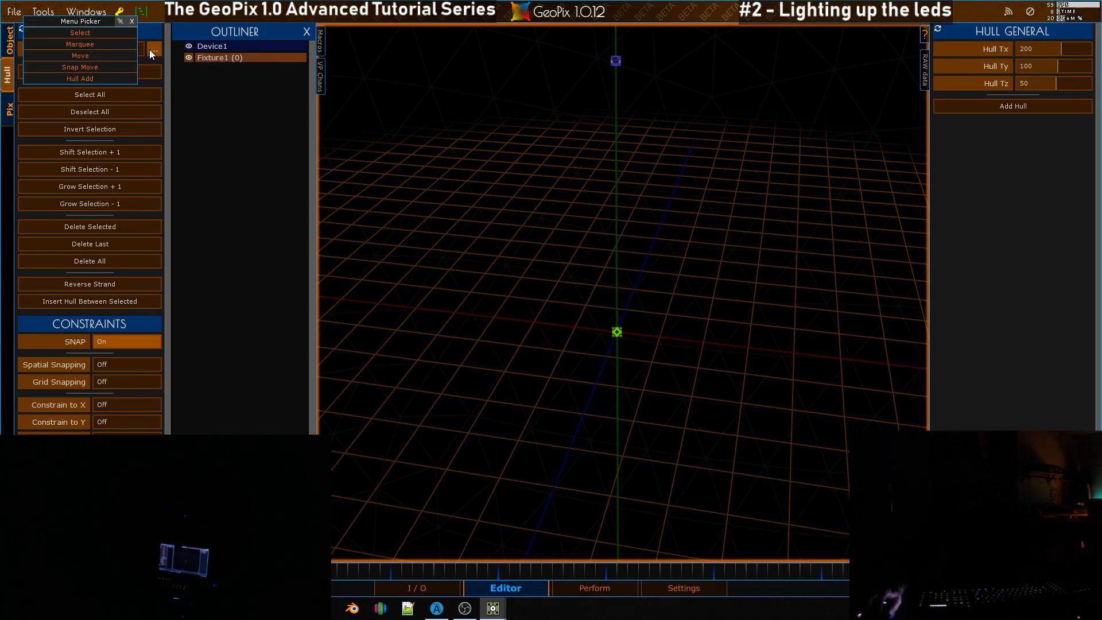
{"action": "left_click", "coordinate": [101, 78]}
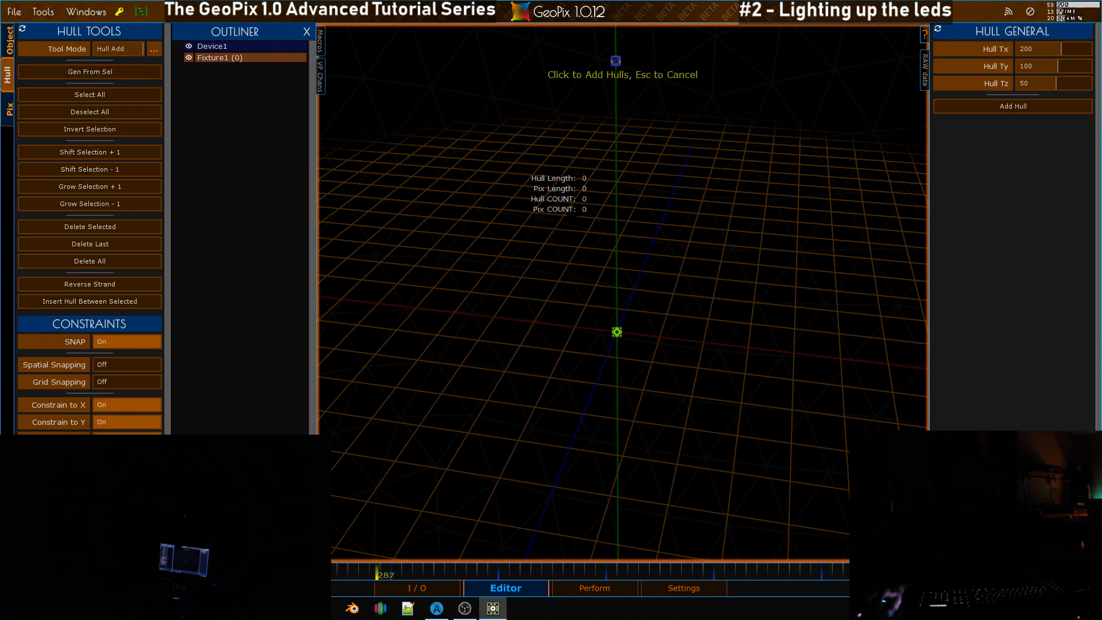
{"action": "scroll", "coordinate": [622, 292], "scroll_direction": "up", "scroll_amount": 2}
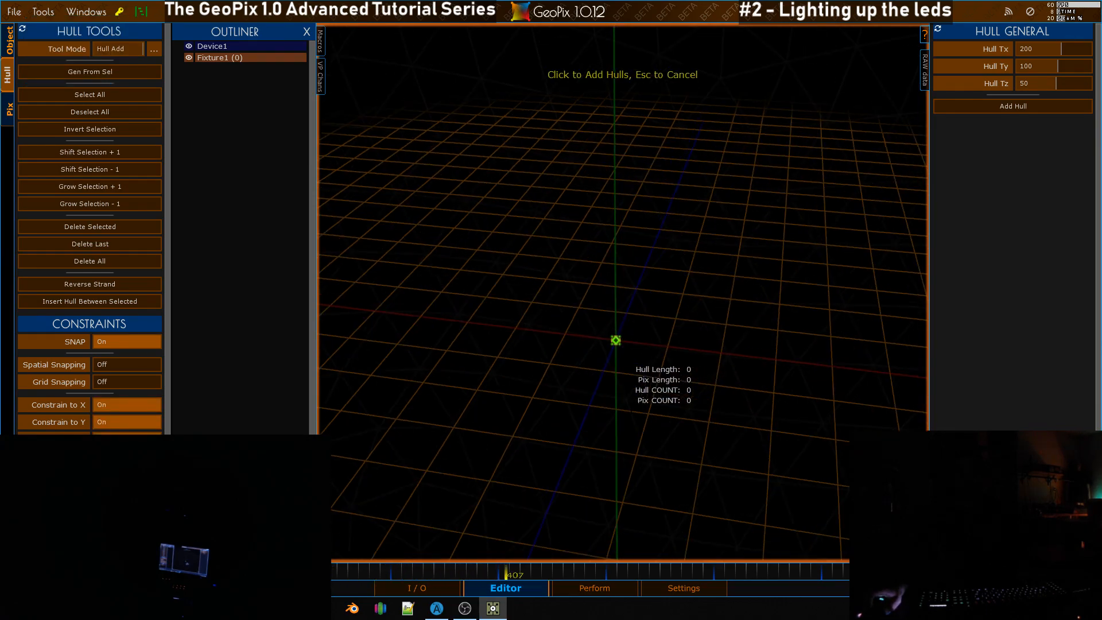
{"action": "scroll", "coordinate": [633, 416], "scroll_direction": "up", "scroll_amount": 3}
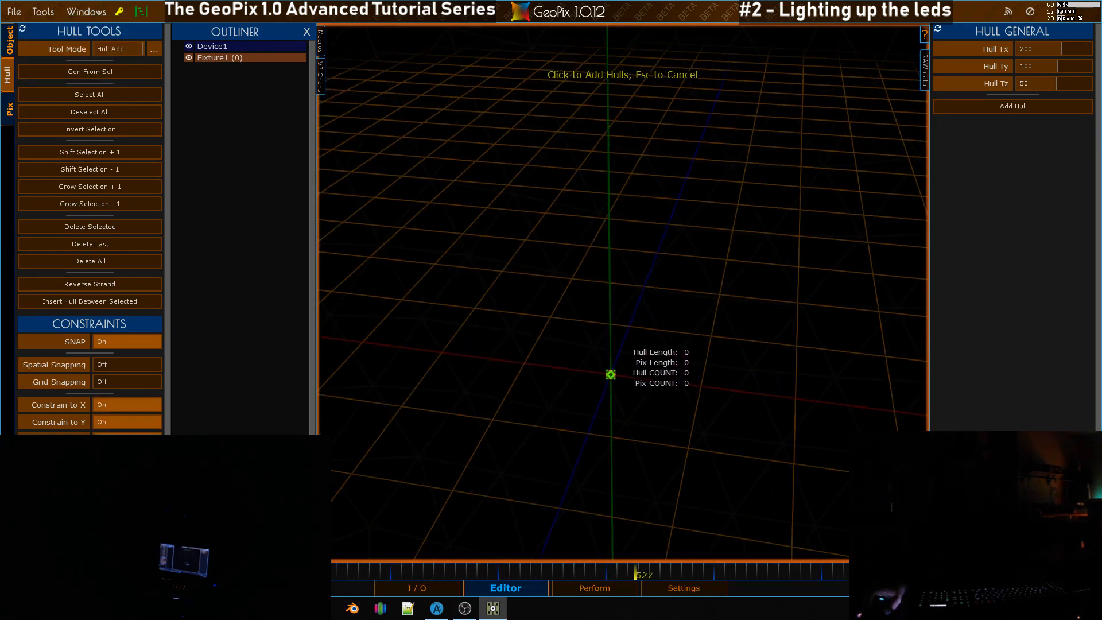
{"action": "scroll", "coordinate": [616, 335], "scroll_direction": "down", "scroll_amount": 2}
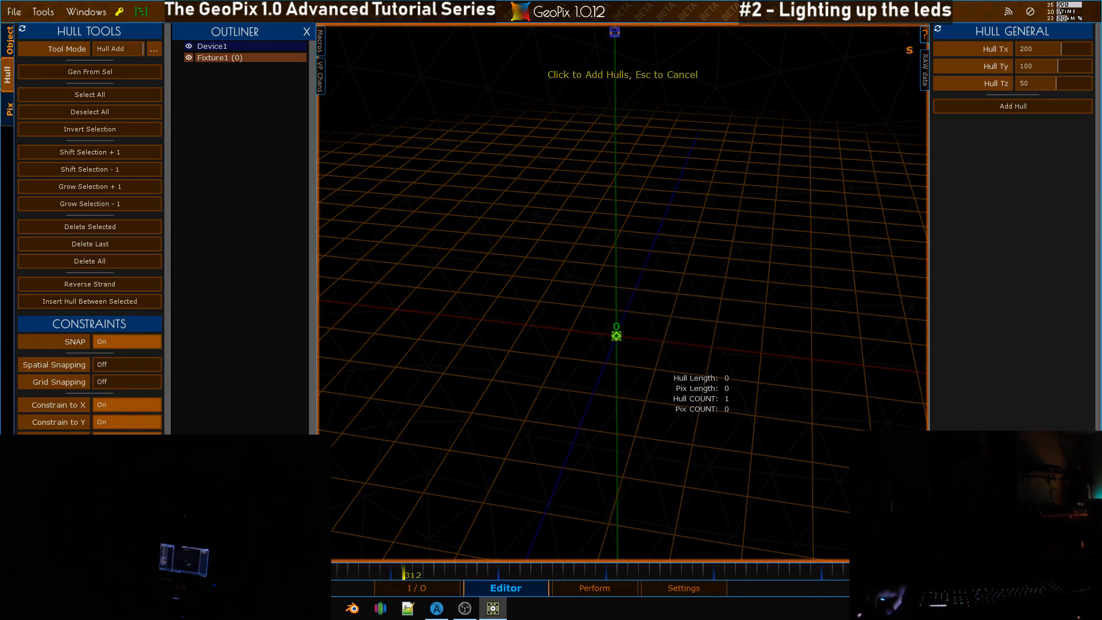
{"action": "left_click", "coordinate": [614, 332]}
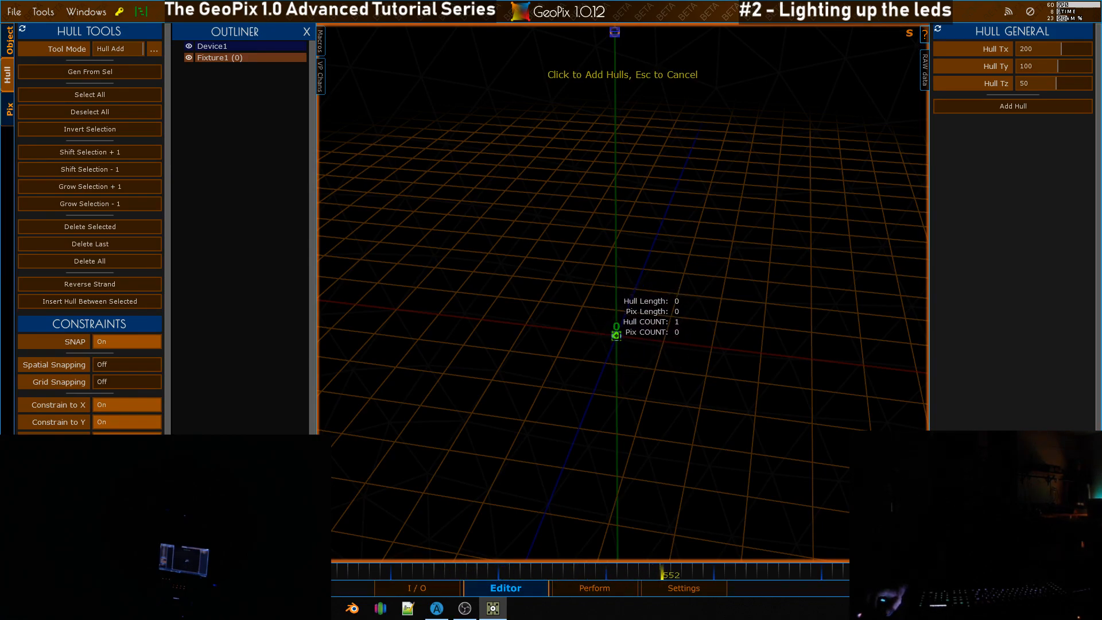
- Select all of the fixture's hulls with snapping off and create a generator from the selection
{"action": "key", "text": "s"}
{"action": "left_click_drag", "start_coordinate": [659, 308], "coordinate": [666, 282], "text": "alt"}
{"action": "left_click_drag", "start_coordinate": [744, 283], "coordinate": [743, 301], "text": "alt"}
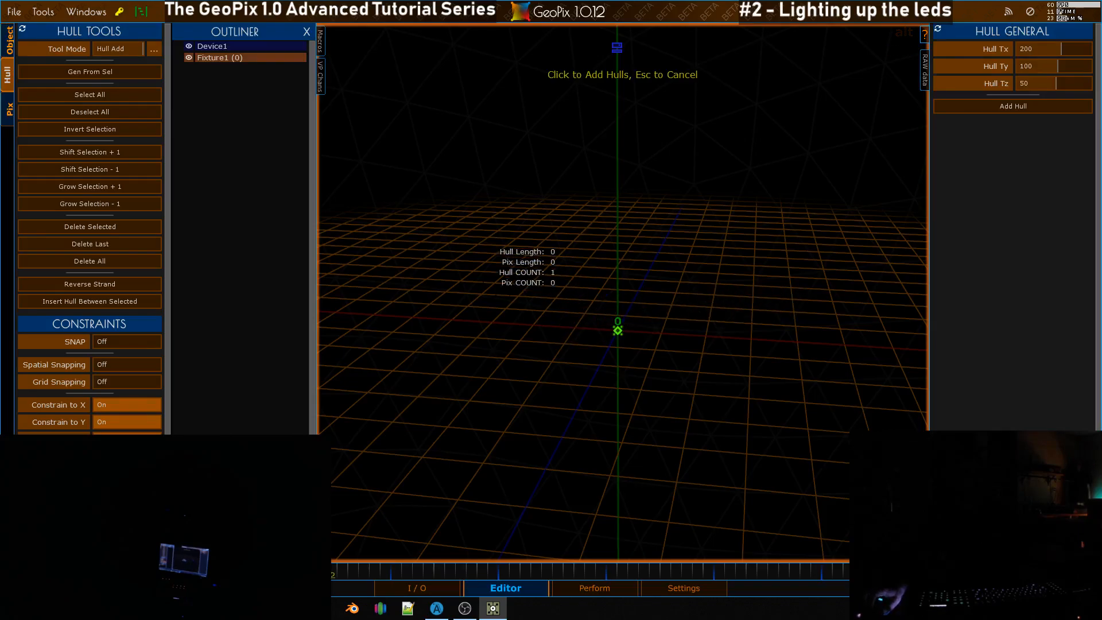
{"action": "left_click", "coordinate": [85, 94]}
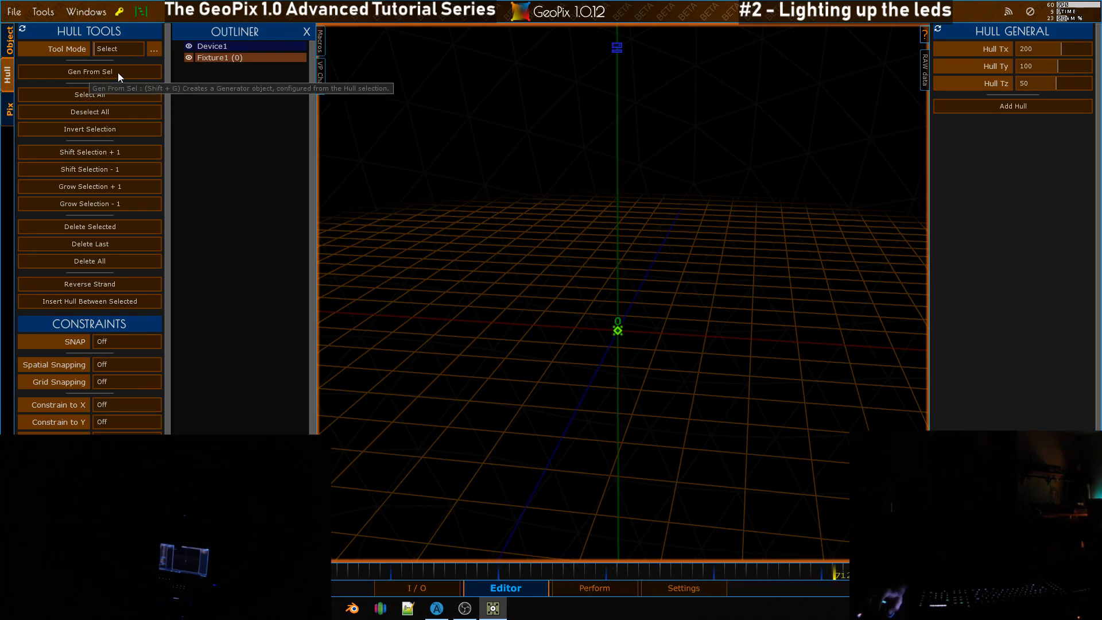
{"action": "left_click", "coordinate": [103, 74]}
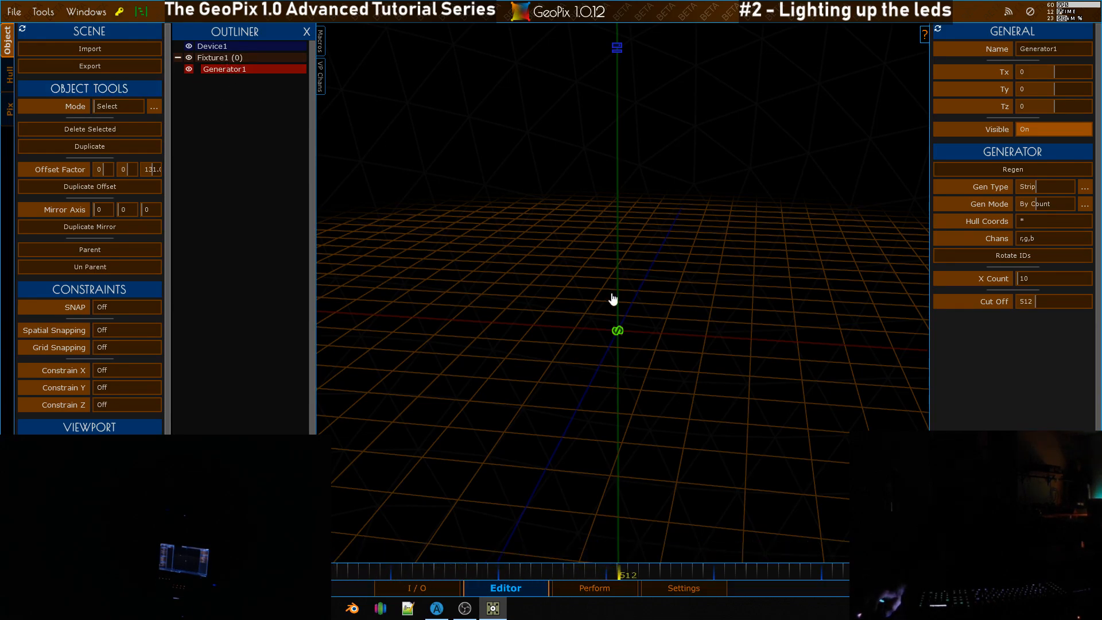
- Set the generator's type to Grid
{"action": "scroll", "coordinate": [623, 353], "scroll_direction": "up", "scroll_amount": 2}
{"action": "mouse_move", "coordinate": [537, 226]}
{"action": "left_mouse_down", "text": "alt"}
{"action": "mouse_move", "coordinate": [495, 212]}
{"action": "mouse_move", "coordinate": [718, 169]}
{"action": "left_mouse_up", "text": "alt"}
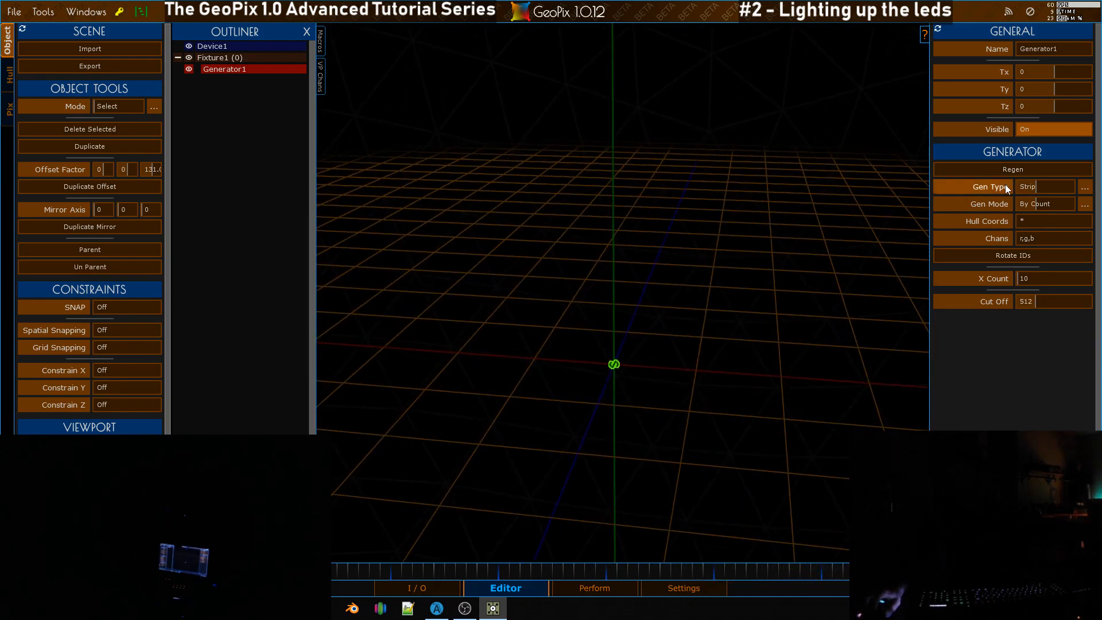
{"action": "left_click", "coordinate": [1085, 188]}
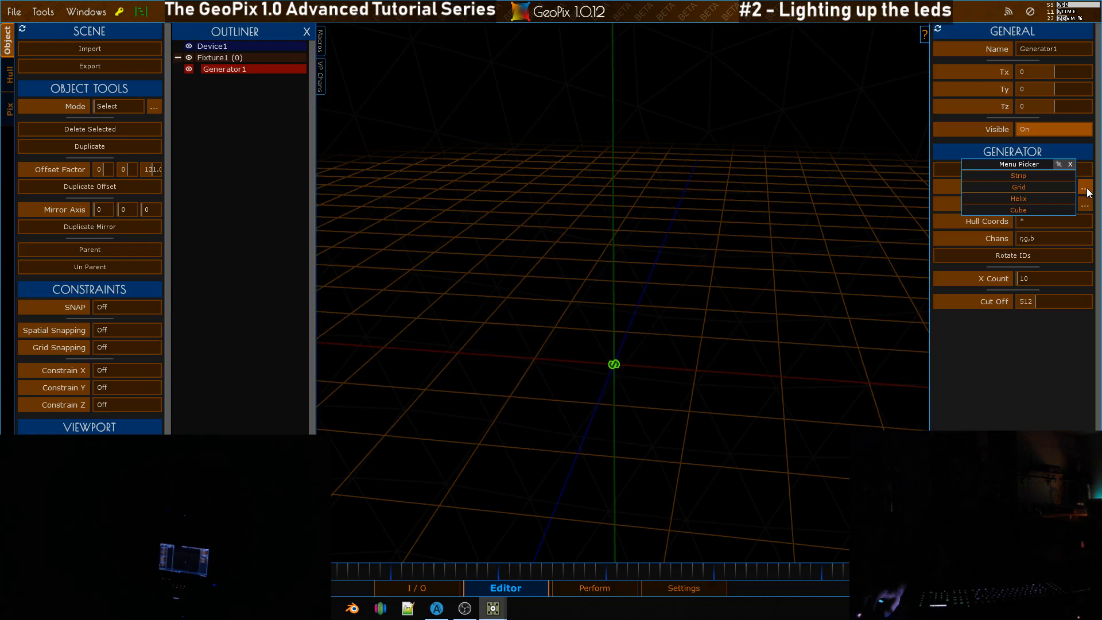
{"action": "left_click", "coordinate": [1046, 187]}
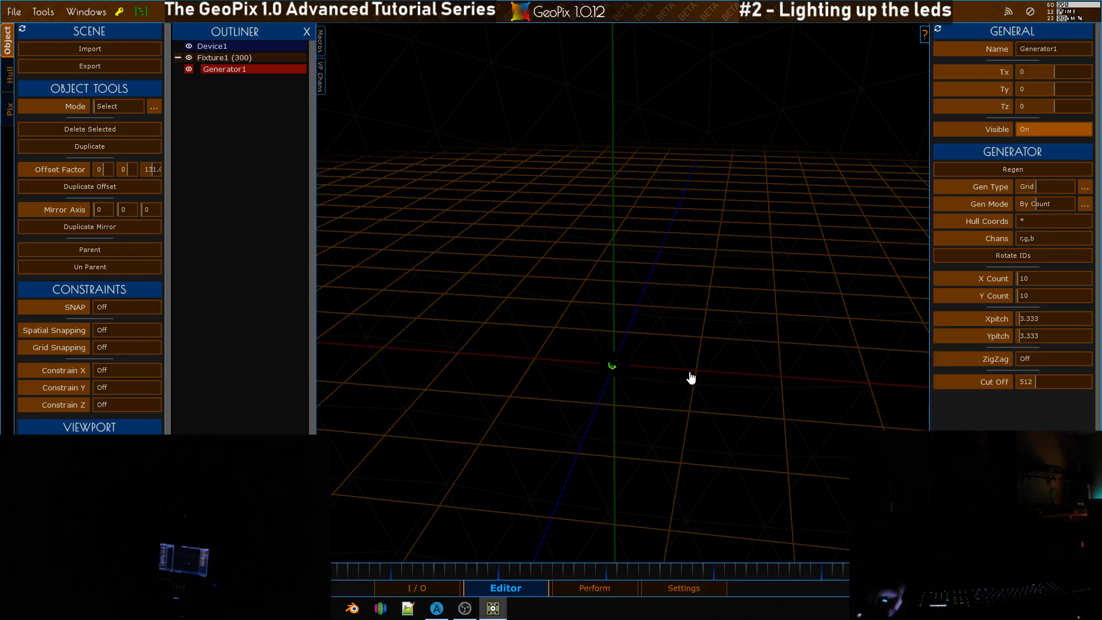
{"action": "left_click_drag", "start_coordinate": [616, 382], "coordinate": [630, 495], "text": "alt"}
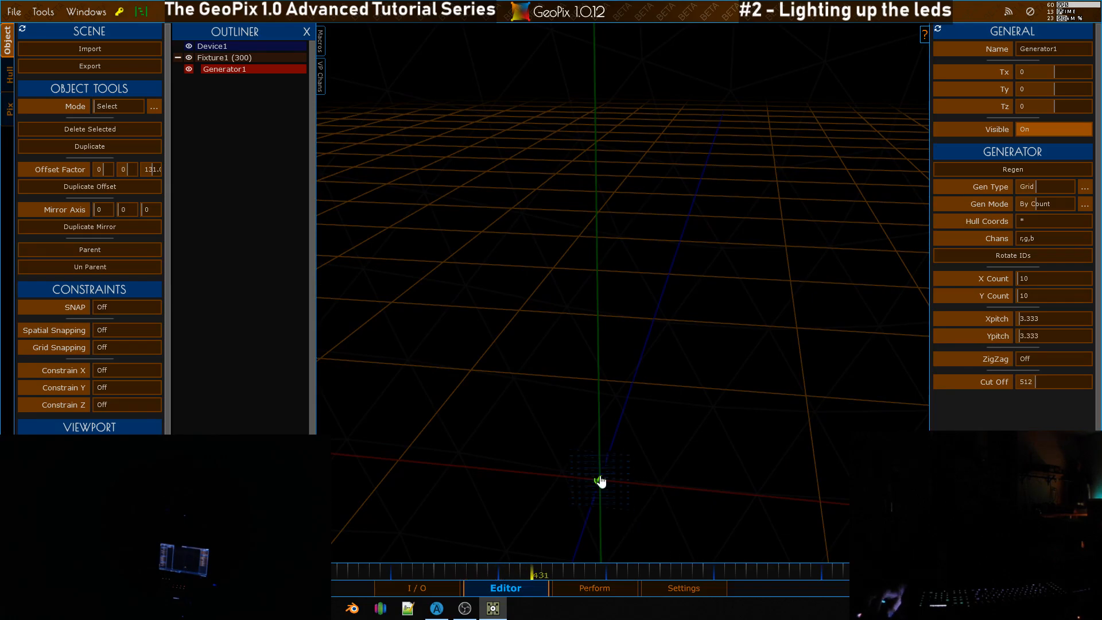
- Turn on the Default Projector in the editor settings
{"action": "left_click", "coordinate": [711, 588]}
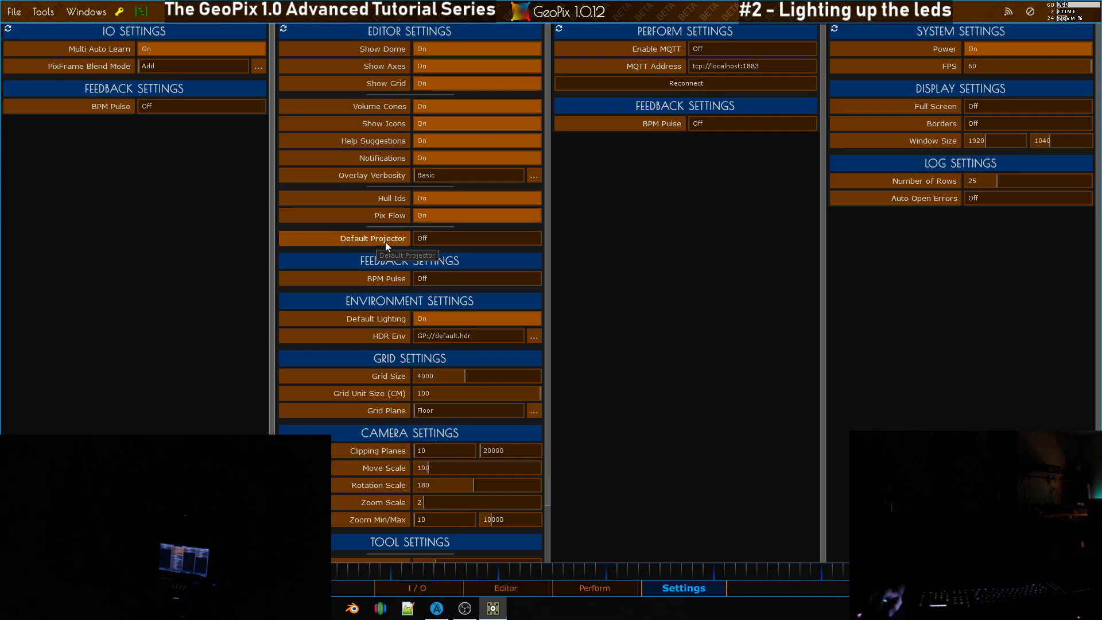
{"action": "left_click", "coordinate": [427, 239]}
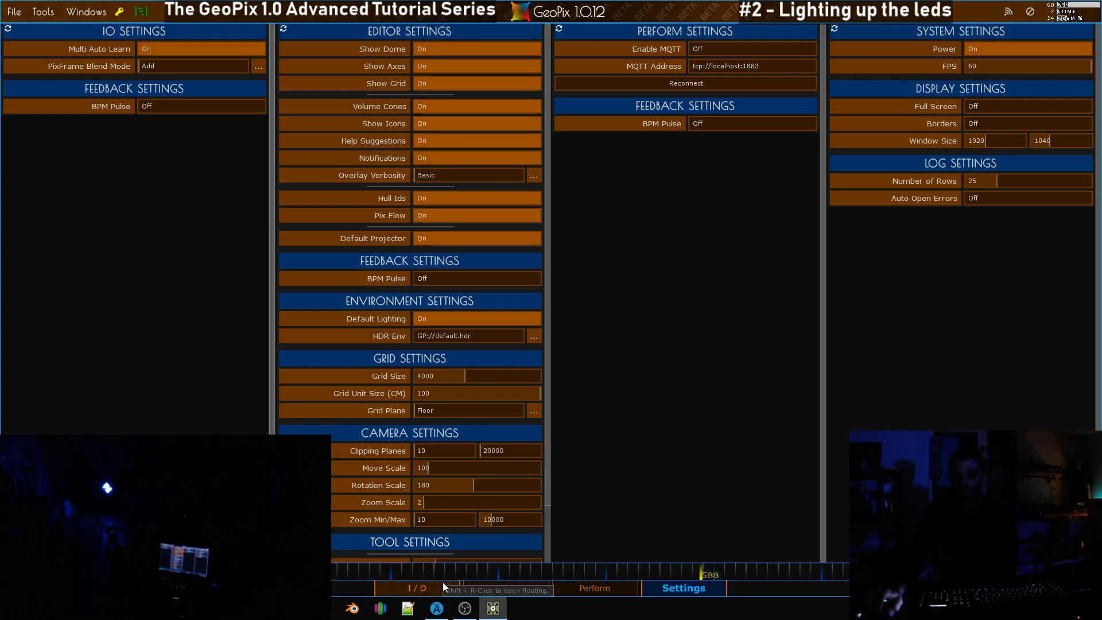
- Close the MIDI bin in the I/O graph and select the DefaultRamp node
{"action": "left_click", "coordinate": [494, 588]}
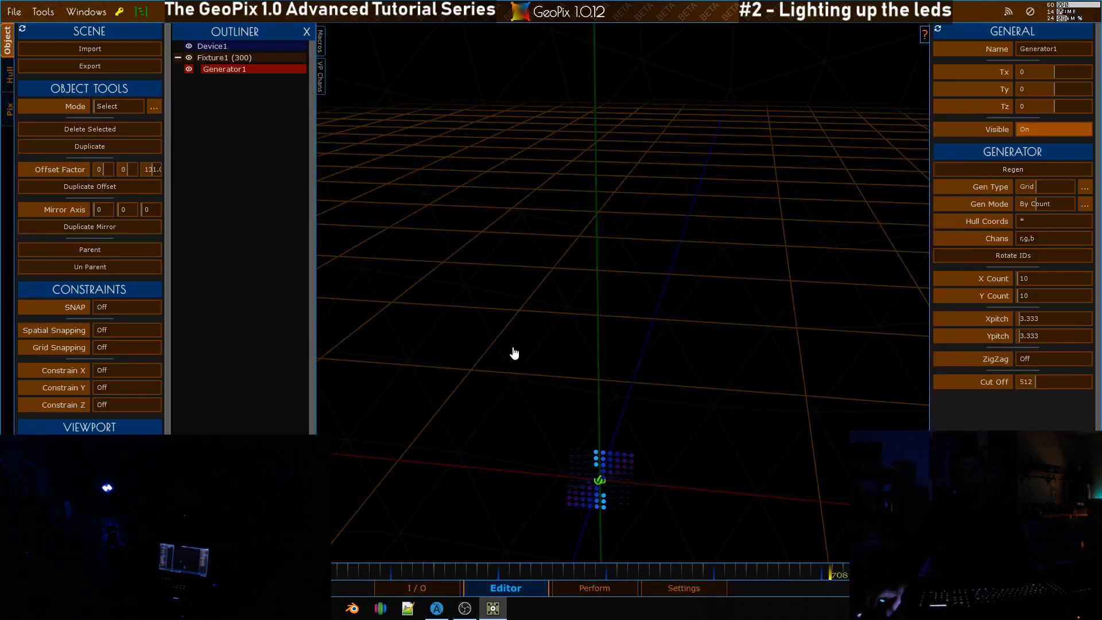
{"action": "left_click", "coordinate": [409, 589]}
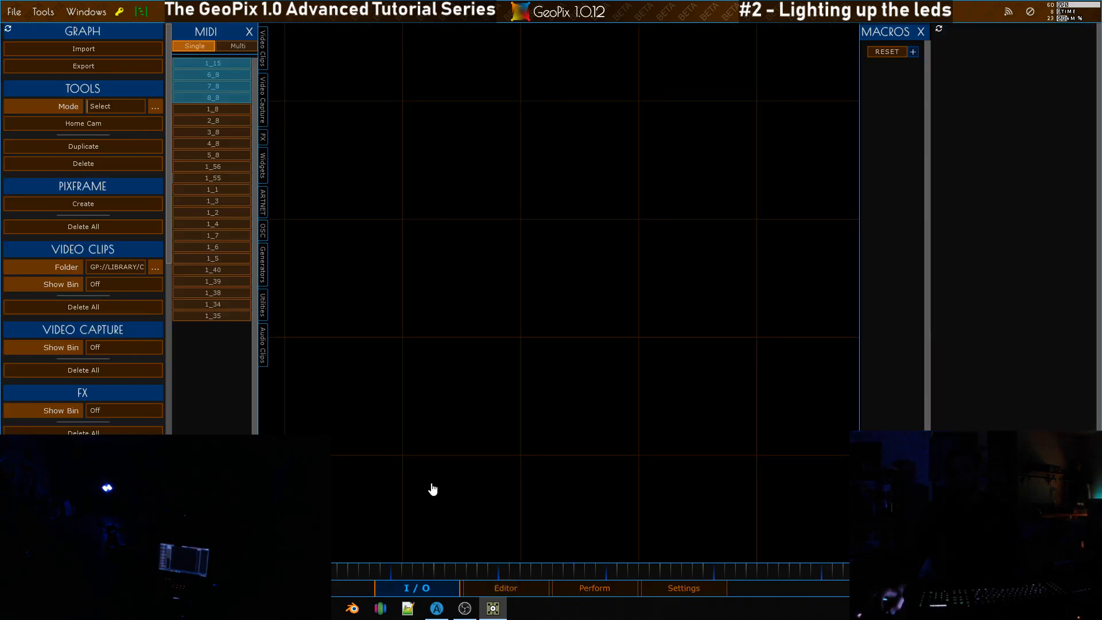
{"action": "left_click", "coordinate": [248, 31]}
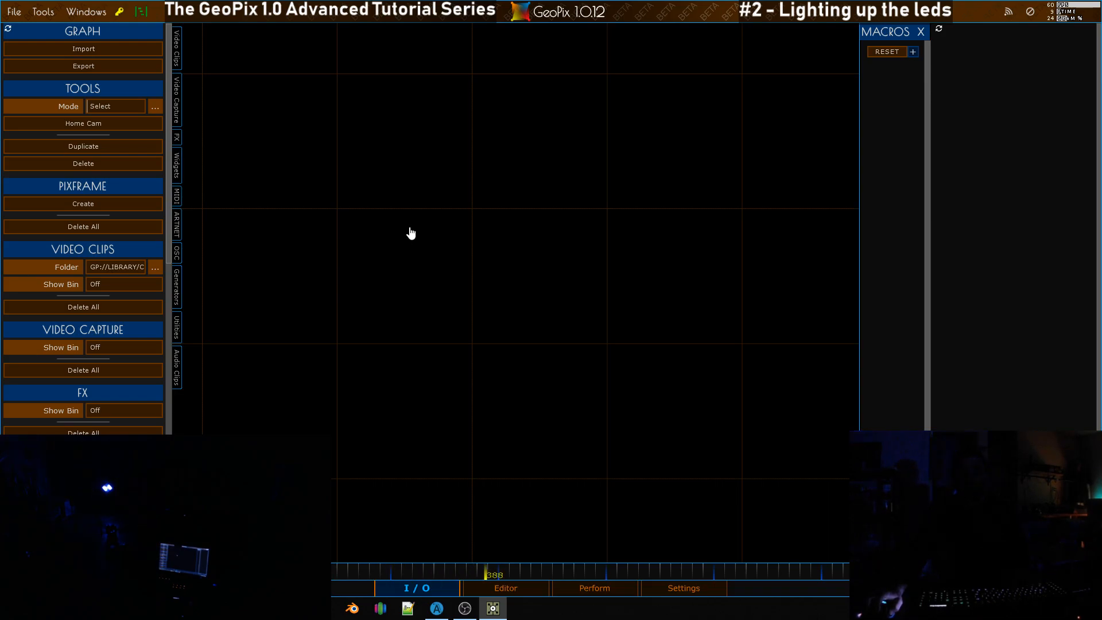
{"action": "scroll", "coordinate": [411, 233], "scroll_direction": "down", "scroll_amount": 5}
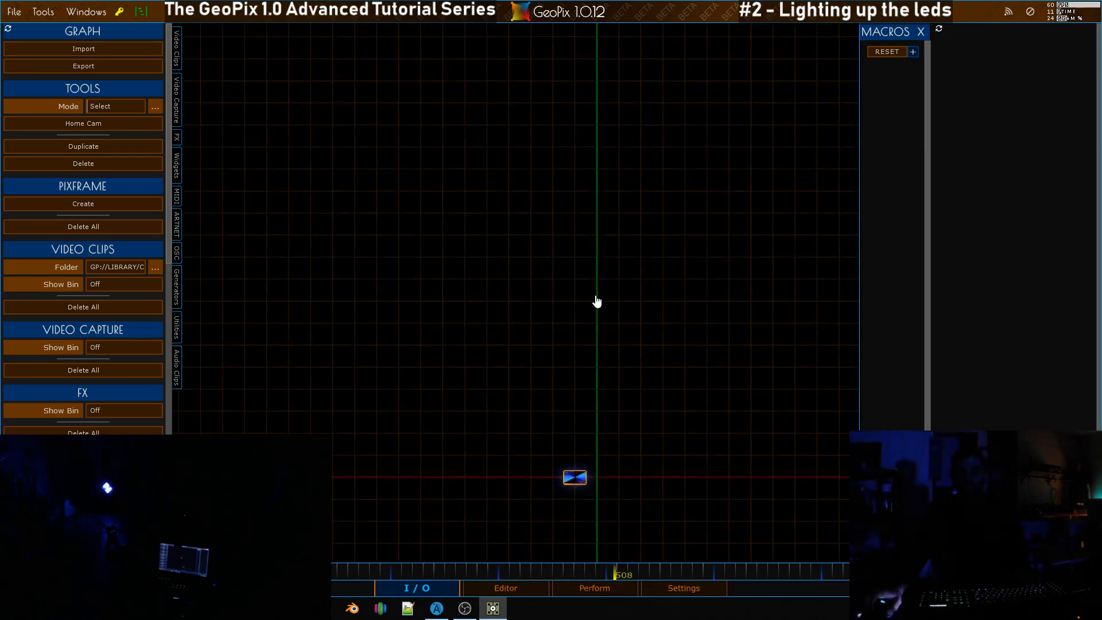
{"action": "middle_click_drag", "start_coordinate": [658, 358], "coordinate": [645, 235]}
{"action": "middle_click_drag", "start_coordinate": [666, 309], "coordinate": [627, 321]}
{"action": "scroll", "coordinate": [658, 292], "scroll_direction": "up", "scroll_amount": 3}
{"action": "scroll", "coordinate": [545, 287], "scroll_direction": "up", "scroll_amount": 3}
{"action": "scroll", "coordinate": [516, 297], "scroll_direction": "up", "scroll_amount": 3}
{"action": "left_click", "coordinate": [454, 313]}
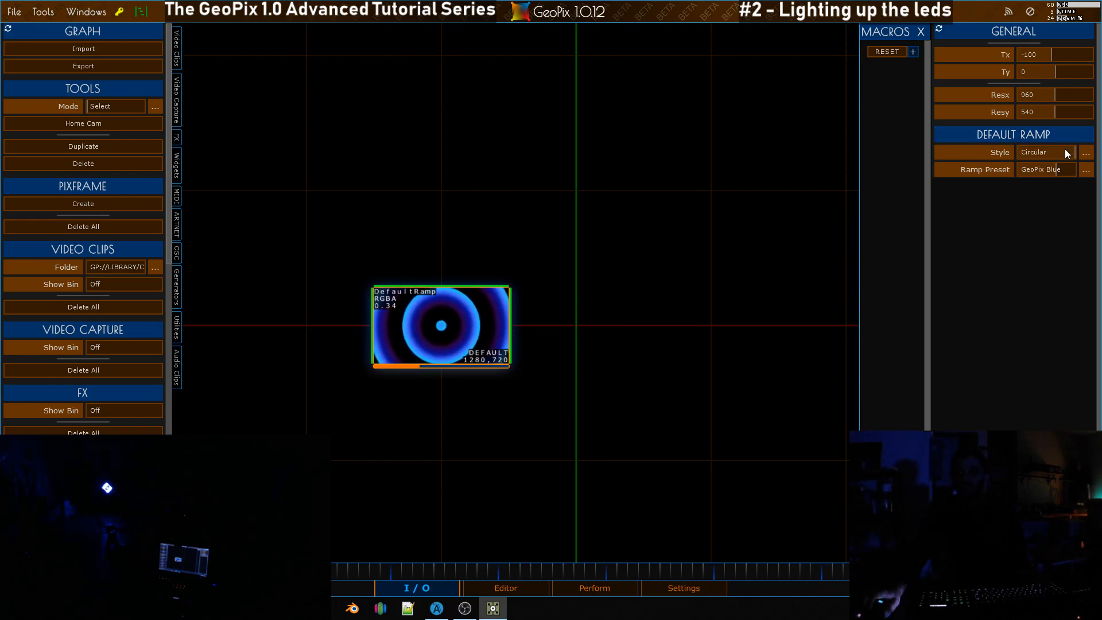
- Try the Circular and Horizontal styles on the default ramp
{"action": "left_click", "coordinate": [1086, 155]}
{"action": "left_click", "coordinate": [1047, 152]}
{"action": "left_click", "coordinate": [1084, 154]}
{"action": "left_click", "coordinate": [1048, 153]}
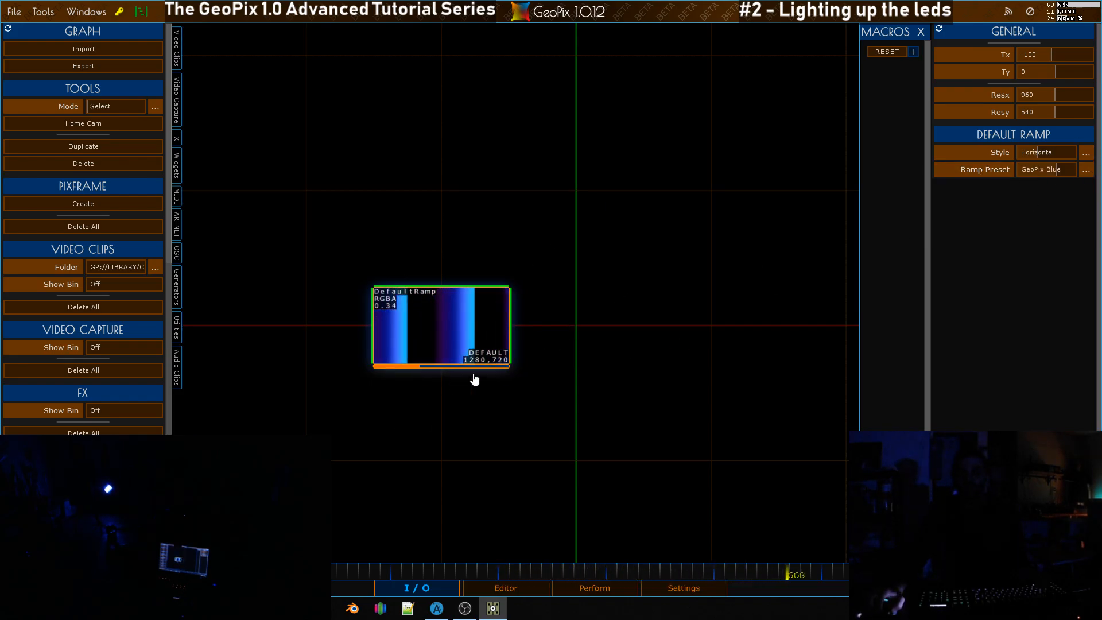
- Set the default ramp's style to Radial
{"action": "middle_click_drag", "start_coordinate": [681, 265], "coordinate": [663, 258]}
{"action": "left_click", "coordinate": [1086, 152]}
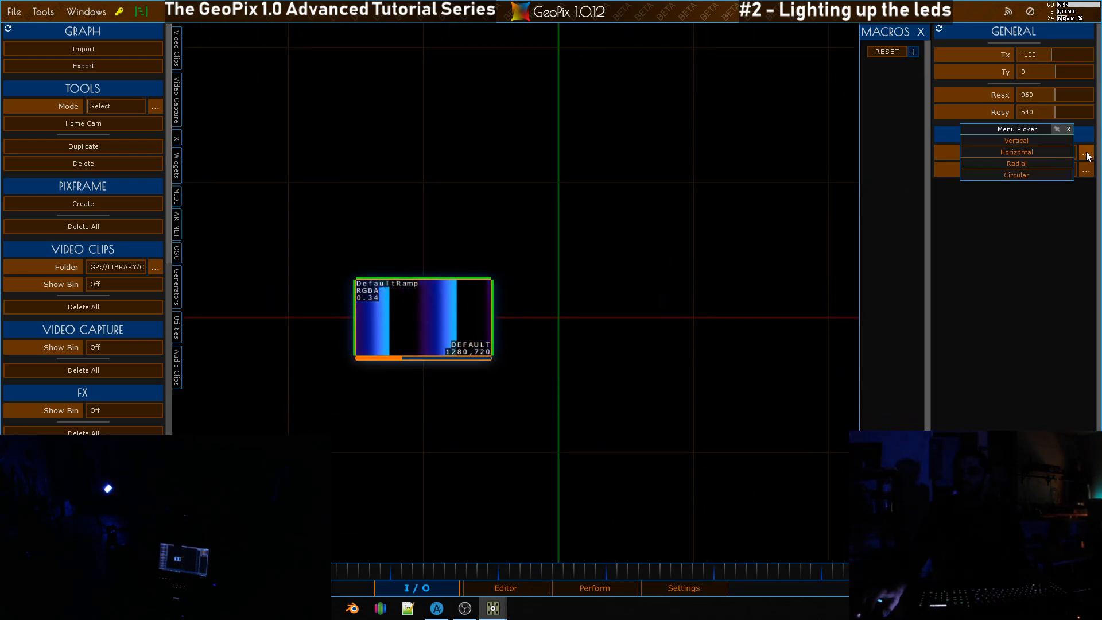
{"action": "left_click", "coordinate": [1018, 164]}
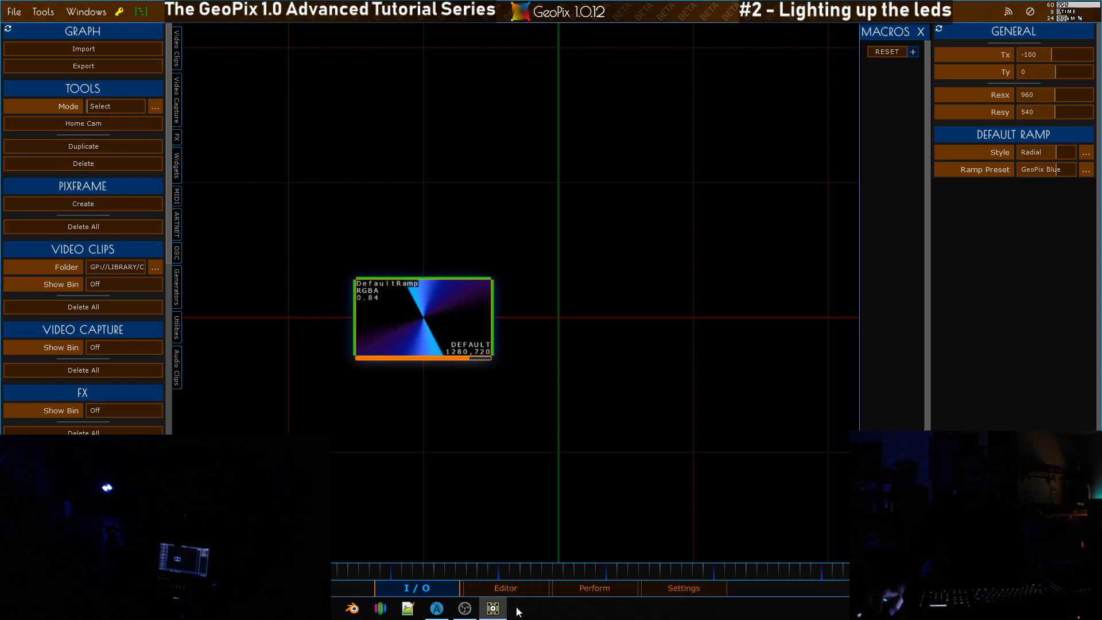
- Return to the Editor and rename Device1 as Device_Pixlite1
{"action": "left_click", "coordinate": [516, 588]}
{"action": "right_click_drag", "start_coordinate": [647, 327], "coordinate": [646, 247], "text": "alt"}
{"action": "left_click", "coordinate": [219, 46]}
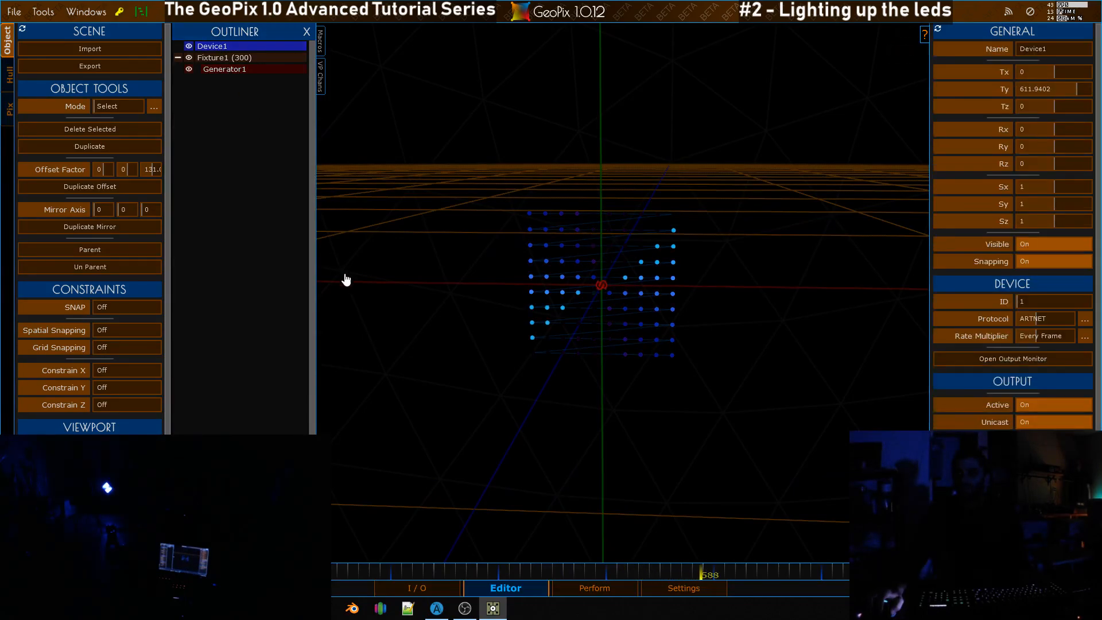
{"action": "left_click_drag", "start_coordinate": [725, 305], "coordinate": [487, 282], "text": "alt"}
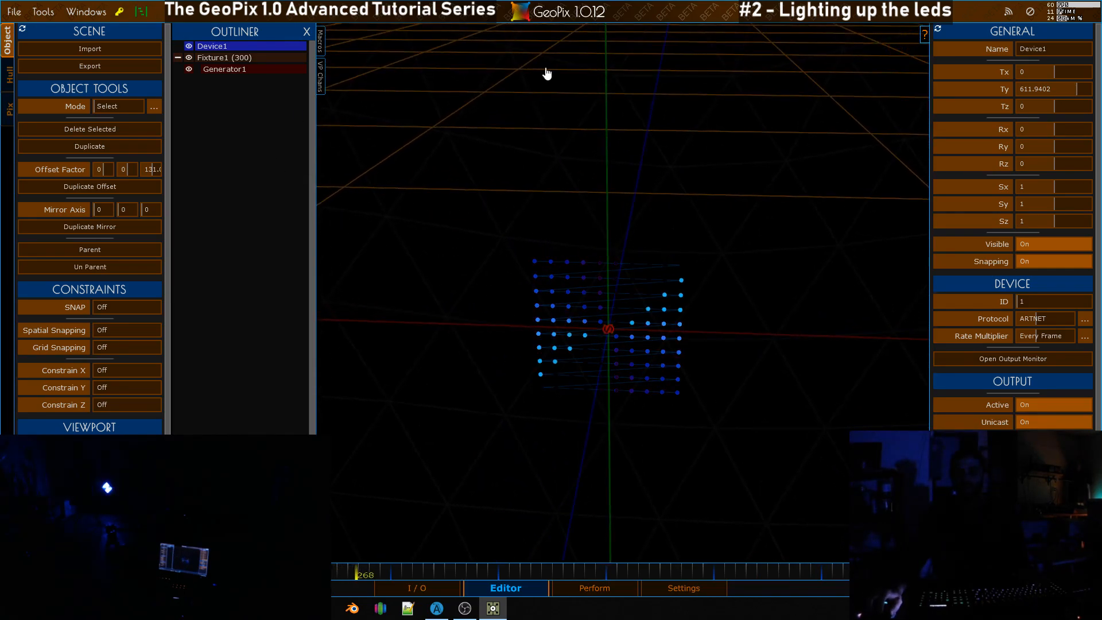
{"action": "left_click", "coordinate": [1070, 53]}
{"action": "key", "text": "BackSpace"}
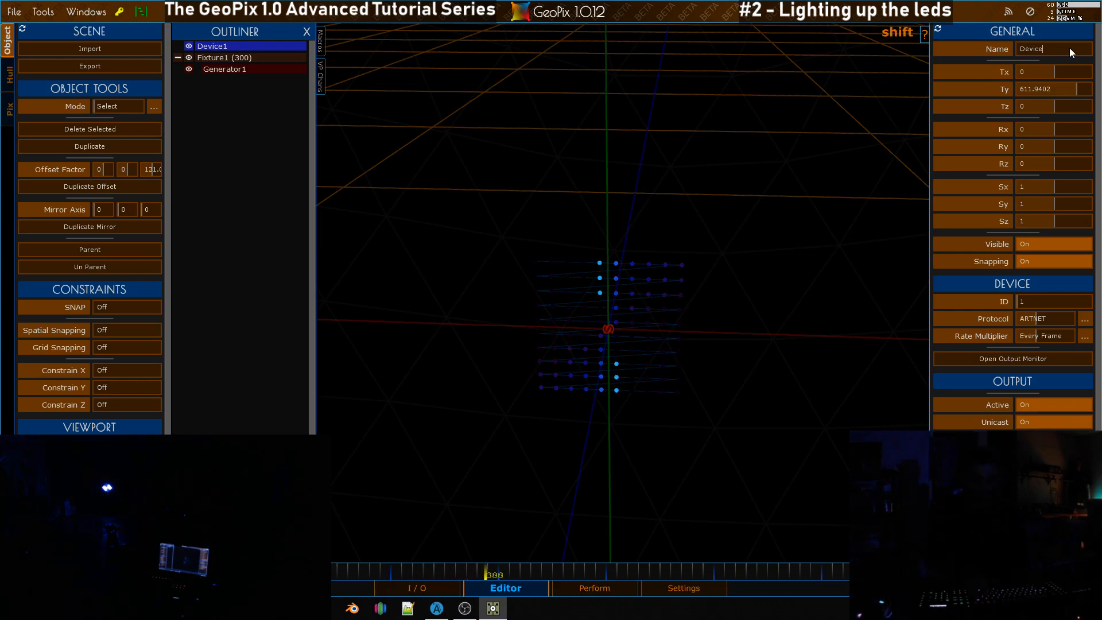
{"action": "type", "text": "_Pixlite1"}
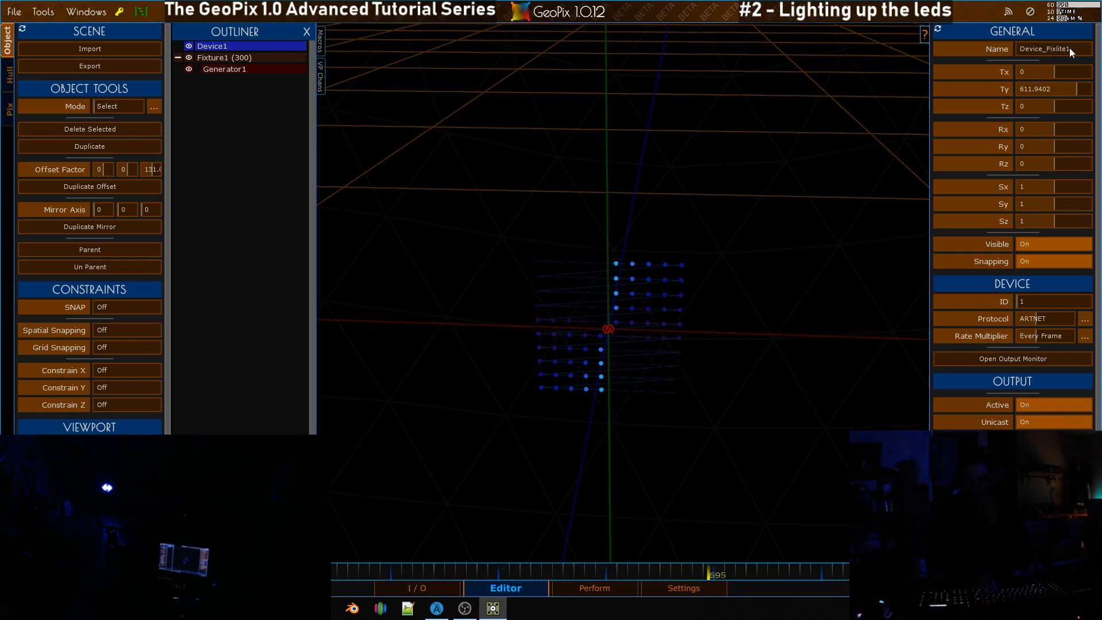
{"action": "key", "text": "Return"}
- Select Fixture1 and its child Generator1 in the outliner to inspect their settings
{"action": "left_click_drag", "start_coordinate": [606, 188], "coordinate": [633, 204], "text": "alt"}
{"action": "left_click", "coordinate": [216, 60]}
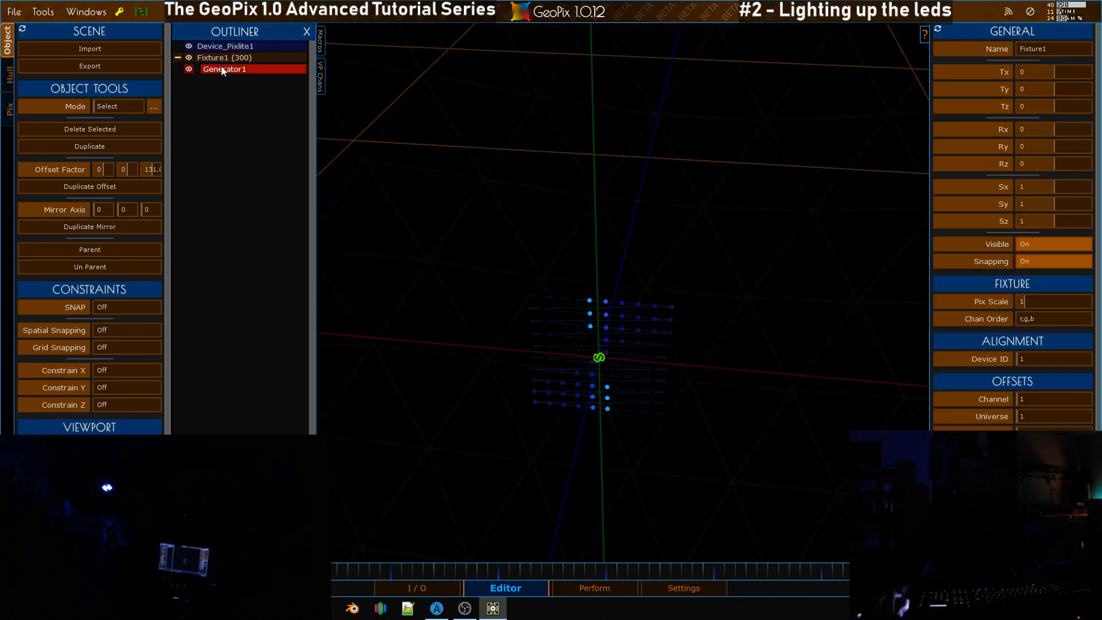
{"action": "left_click", "coordinate": [222, 69]}
{"action": "left_click_drag", "start_coordinate": [703, 229], "coordinate": [632, 180], "text": "alt"}
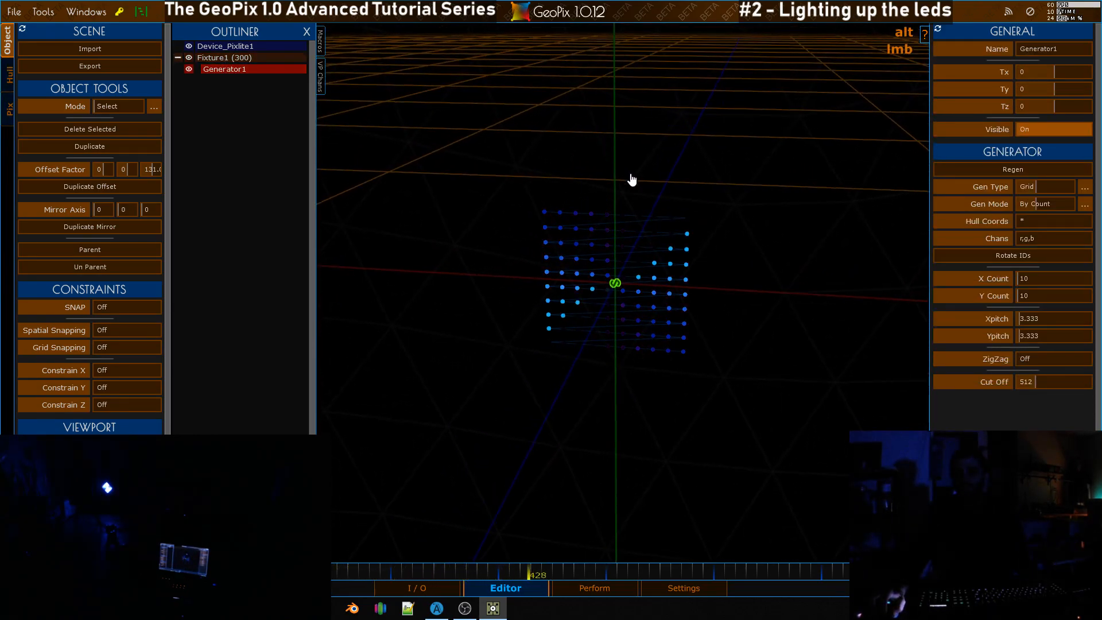